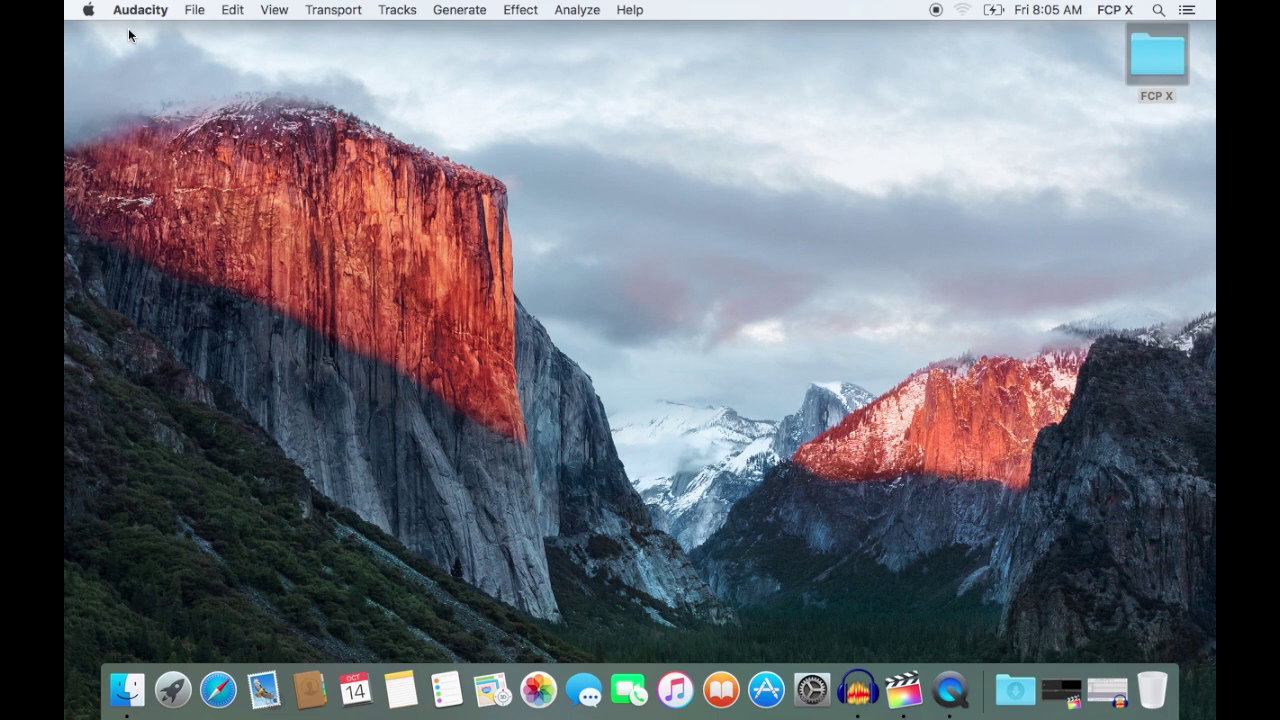
- Create and save a new library named Bike Trip
{"action": "left_click", "coordinate": [903, 690]}
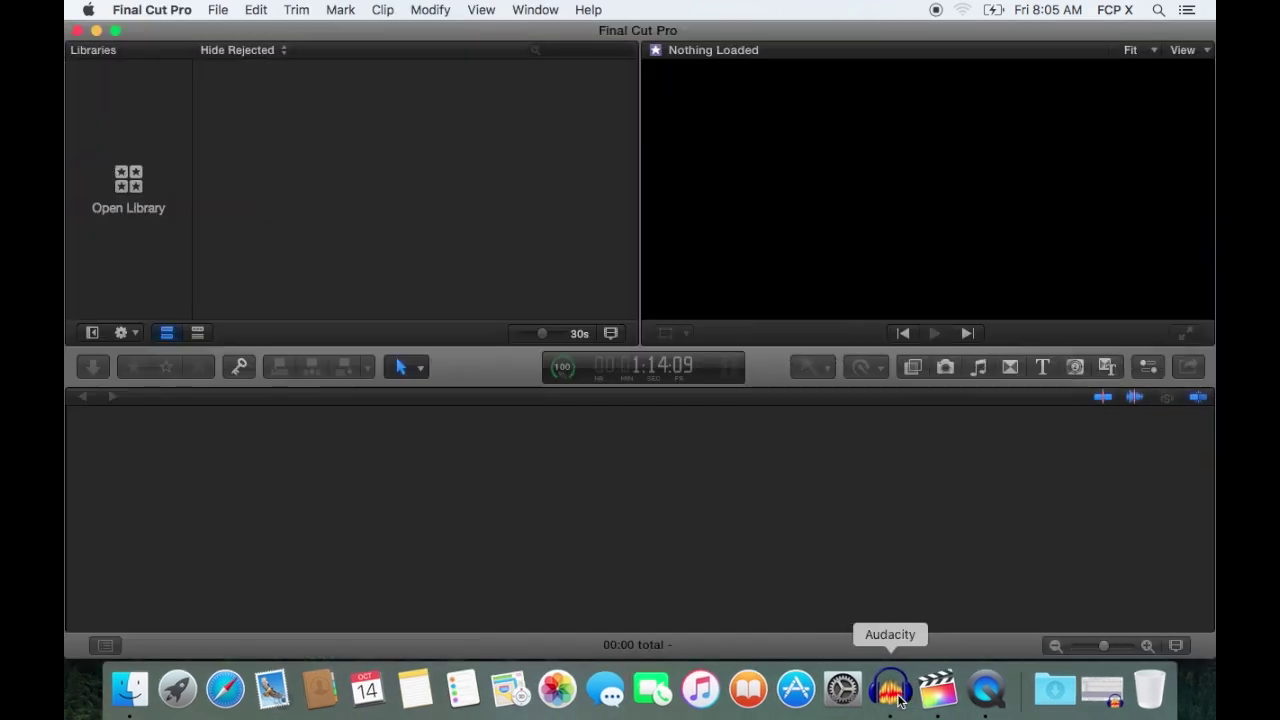
{"action": "left_click", "coordinate": [216, 10]}
{"action": "mouse_move", "coordinate": [237, 34]}
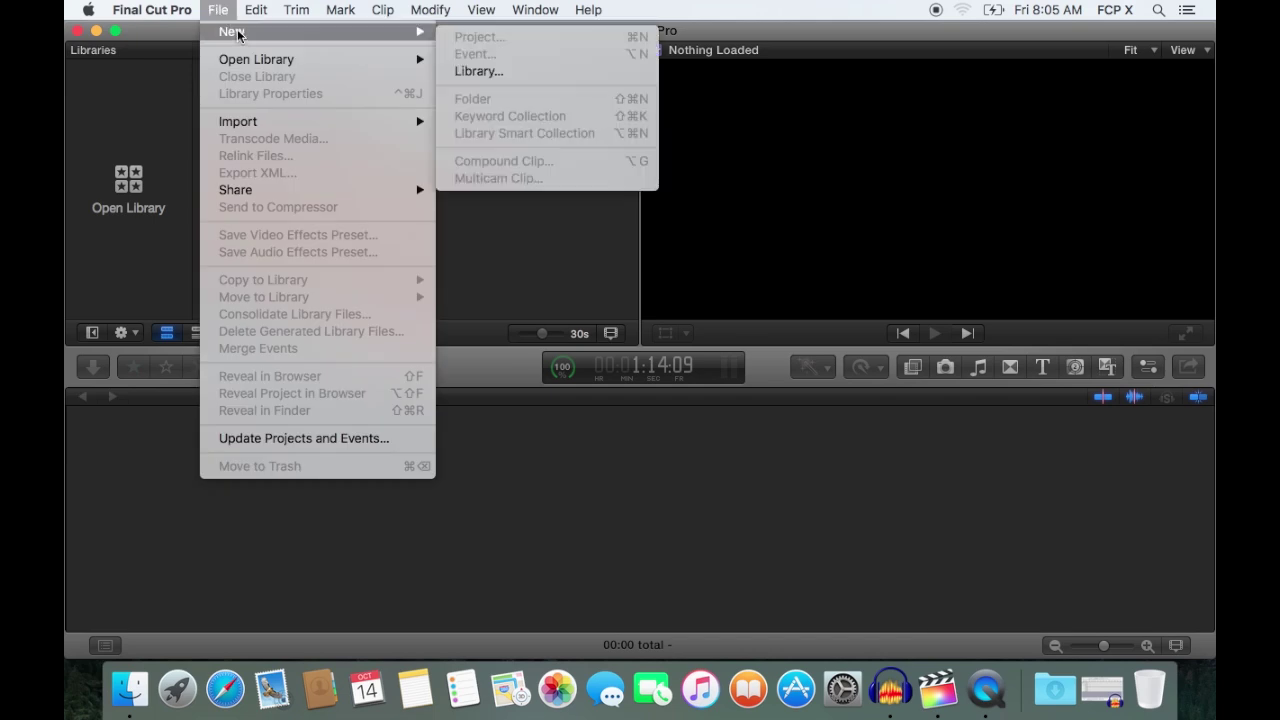
{"action": "left_click", "coordinate": [523, 73]}
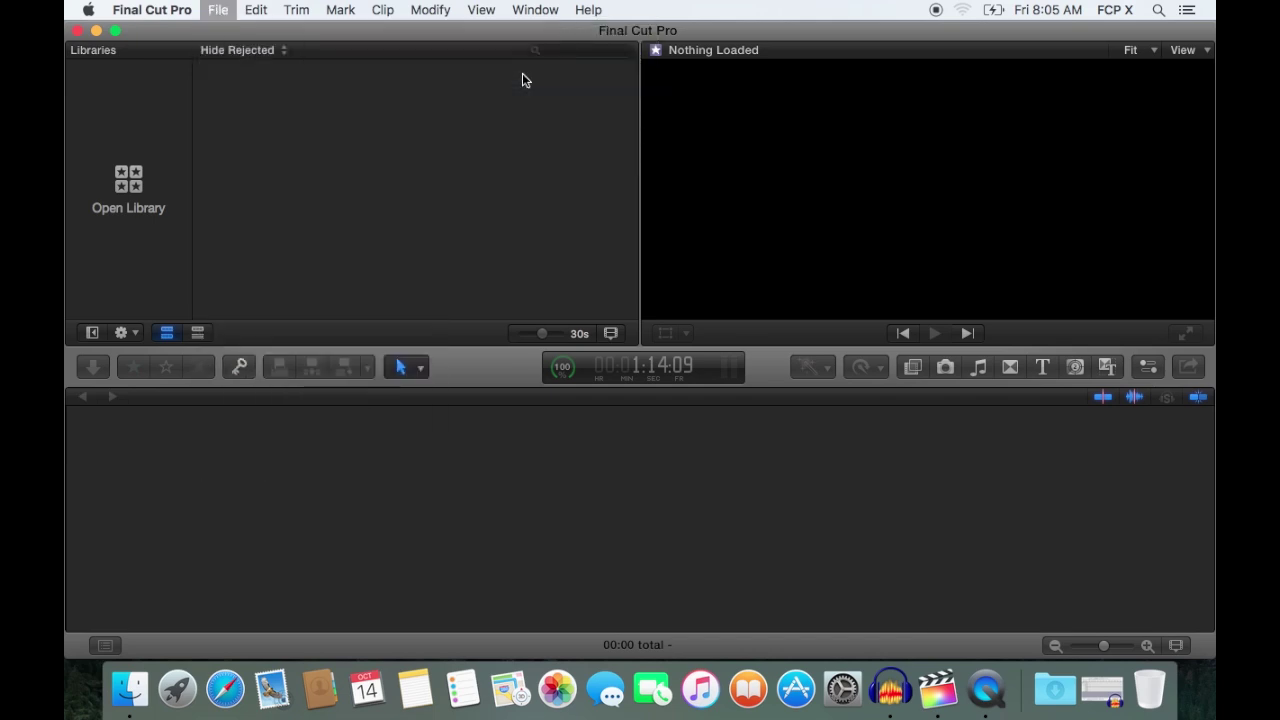
{"action": "type", "text": "Bike Trip"}
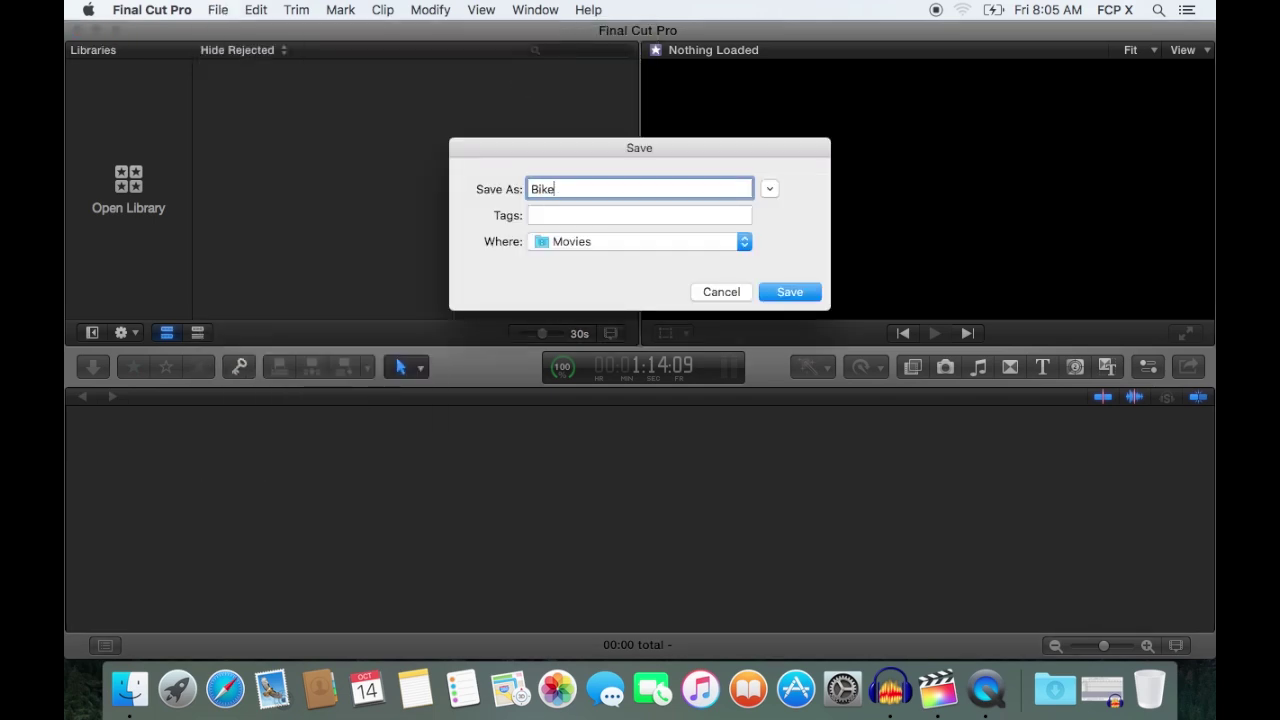
{"action": "left_click", "coordinate": [782, 292]}
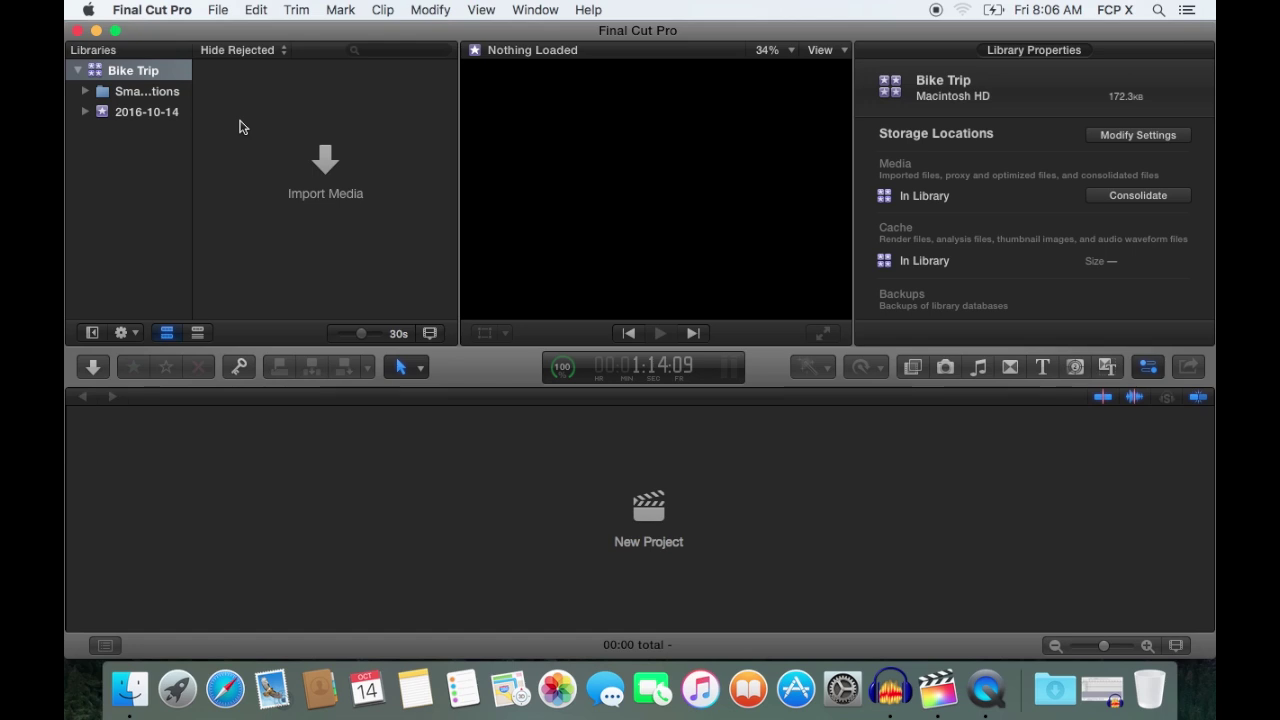
- Rename the default 2016-10-14 event to Day One
{"action": "left_click", "coordinate": [164, 115]}
{"action": "left_click", "coordinate": [164, 115]}
{"action": "type", "text": "Day One"}
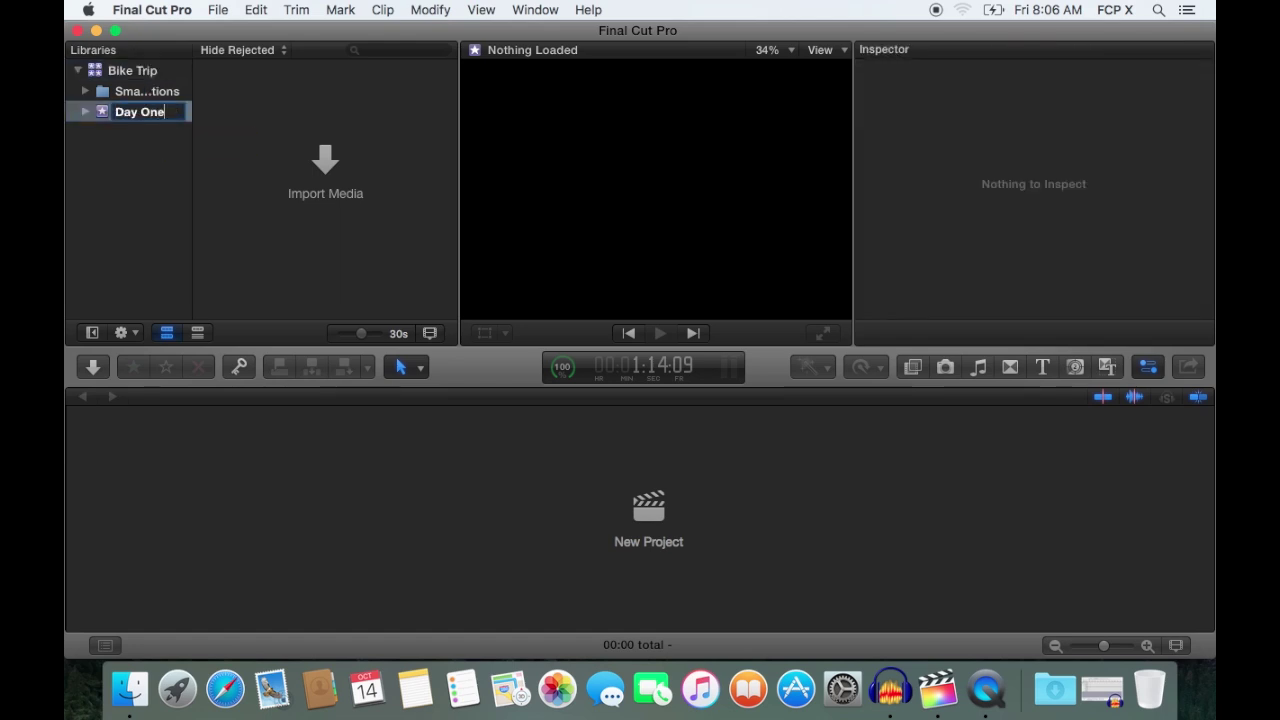
{"action": "key", "text": "Return"}
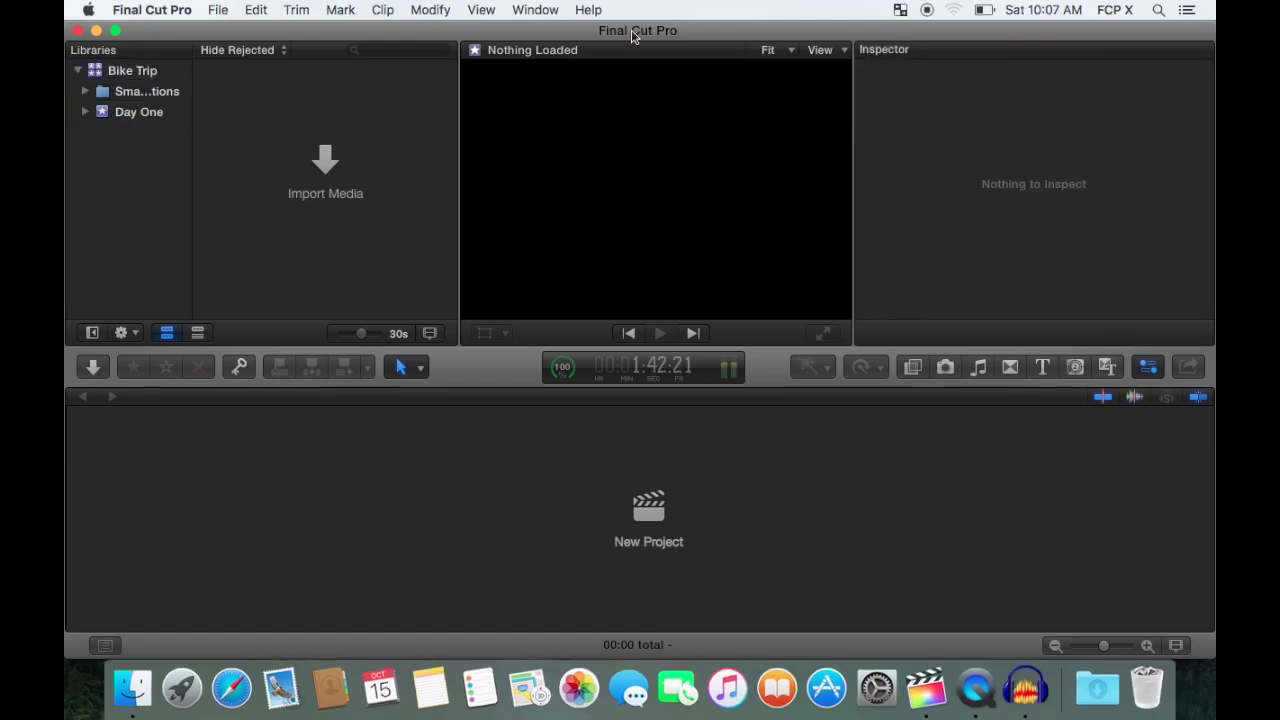
{"action": "left_click", "coordinate": [219, 11]}
- Open Media Import, browse to Desktop > Bike Trip > Day Two and preview GOPR2623.MP4
{"action": "left_click", "coordinate": [165, 154]}
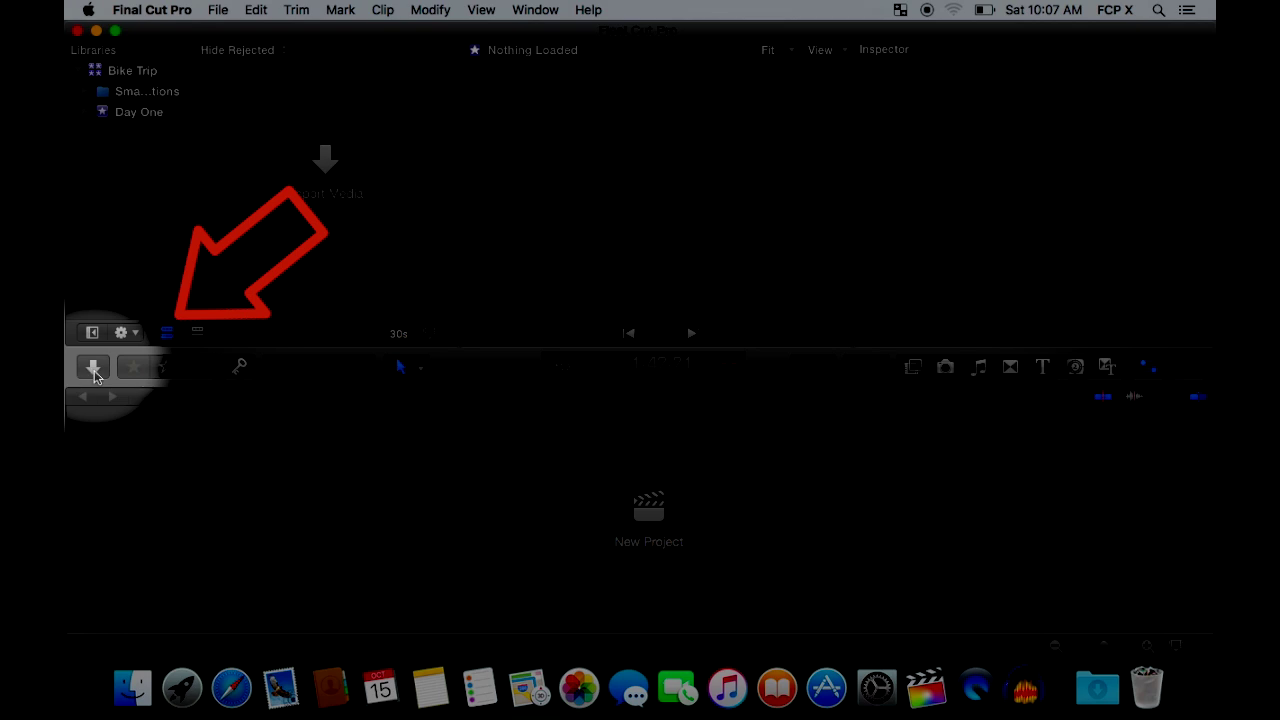
{"action": "left_click", "coordinate": [95, 370]}
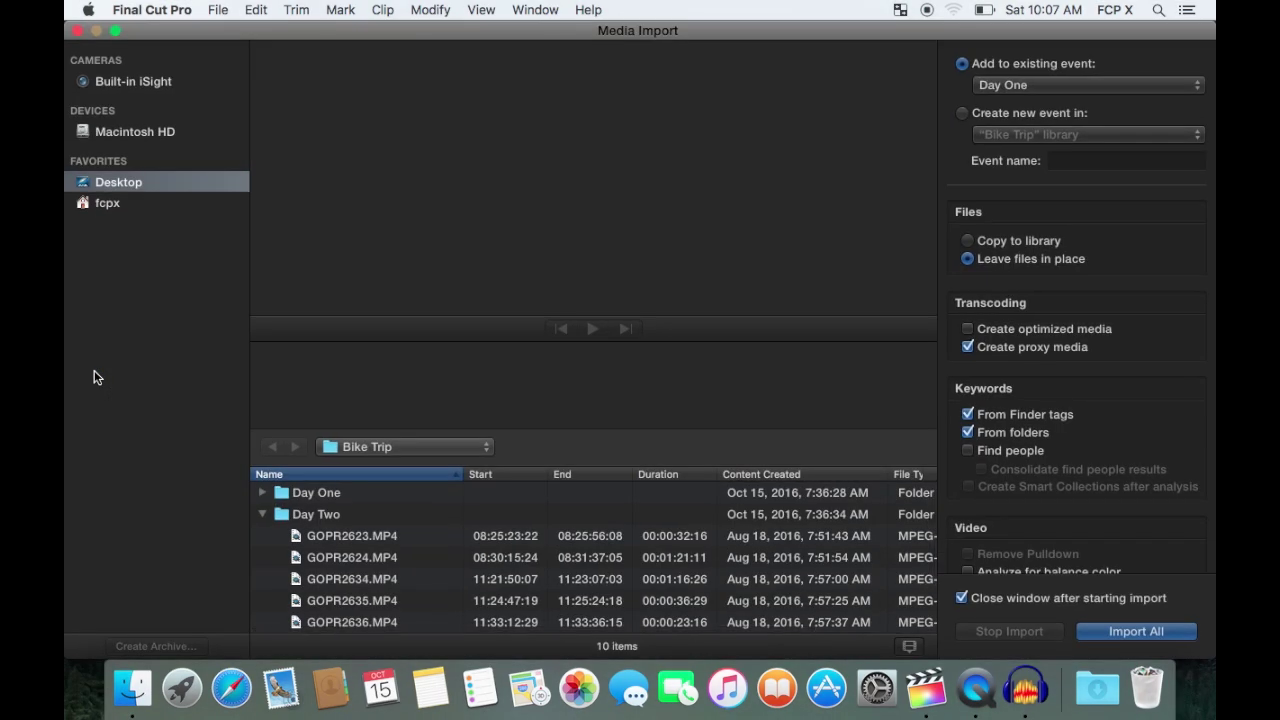
{"action": "left_click", "coordinate": [112, 206]}
{"action": "left_click", "coordinate": [126, 189]}
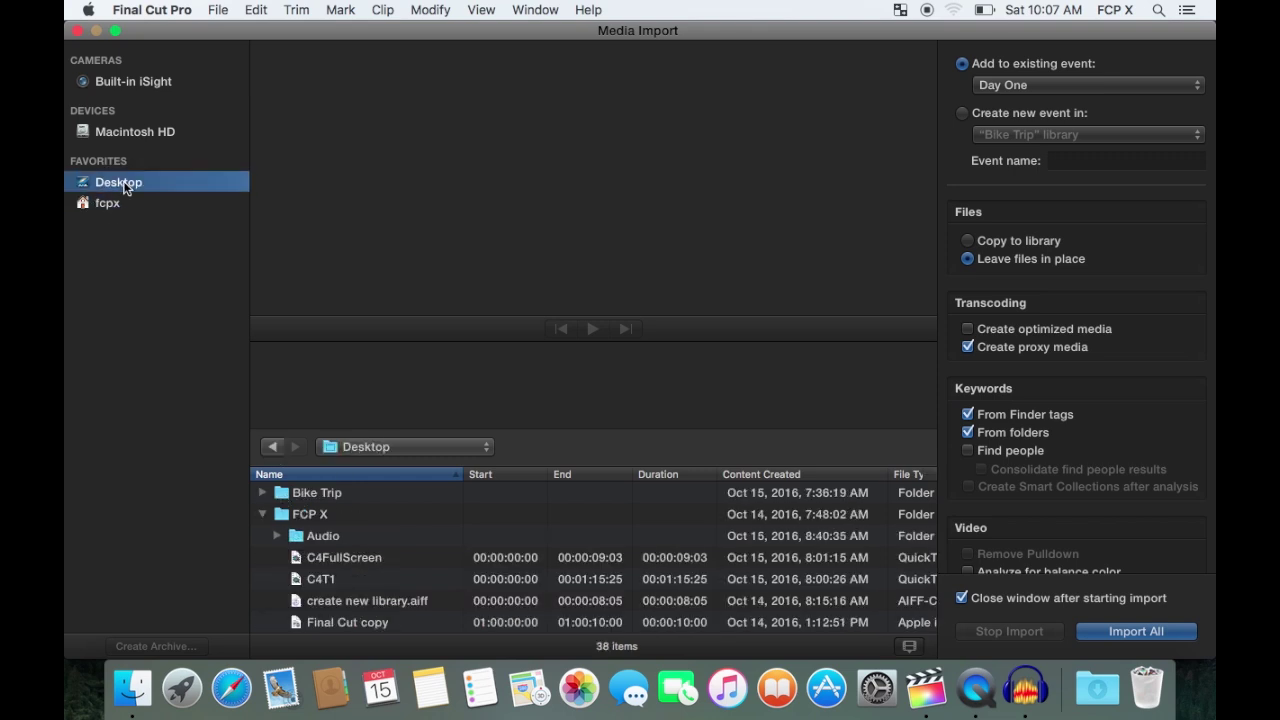
{"action": "left_click", "coordinate": [262, 514]}
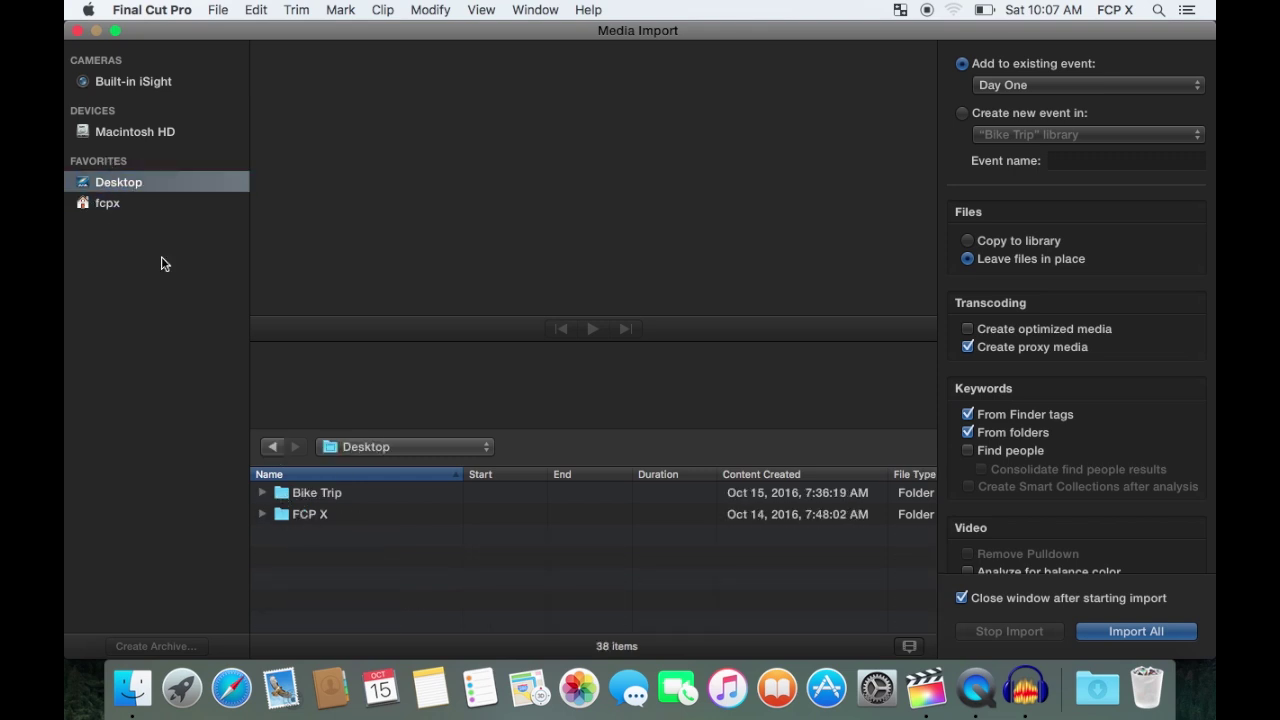
{"action": "left_click", "coordinate": [262, 493]}
{"action": "left_click", "coordinate": [278, 536]}
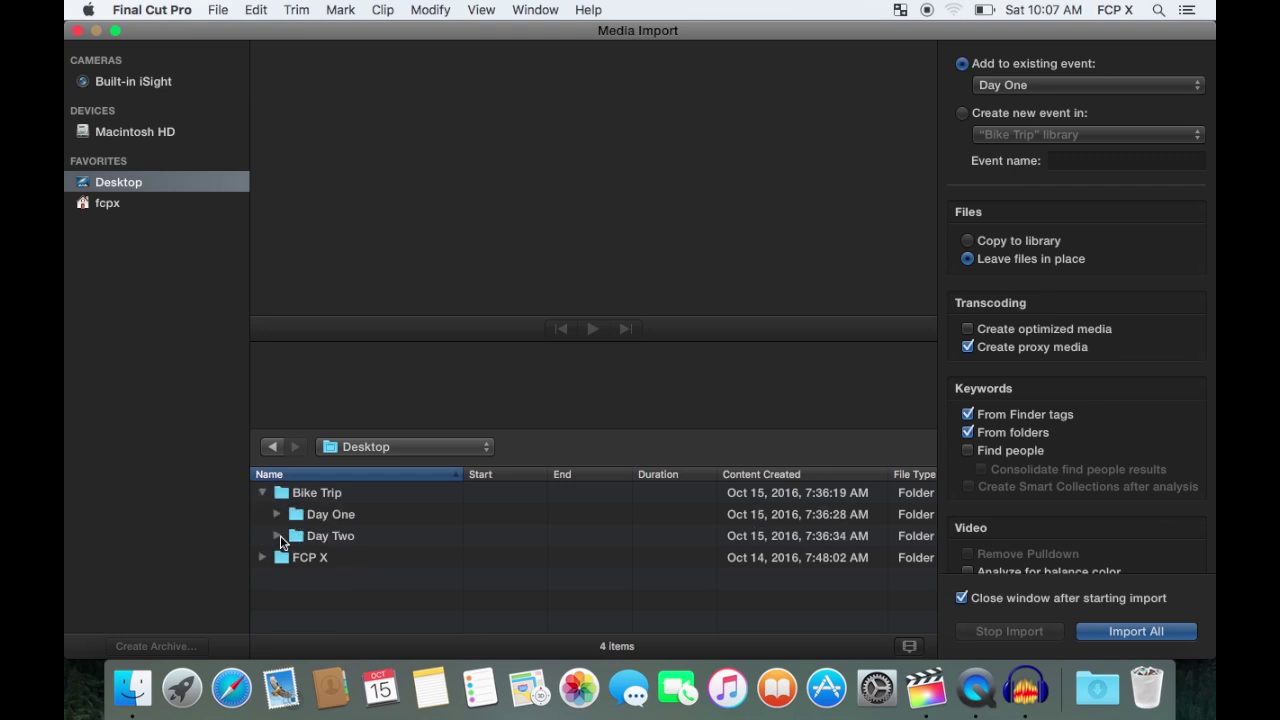
{"action": "left_click", "coordinate": [353, 558]}
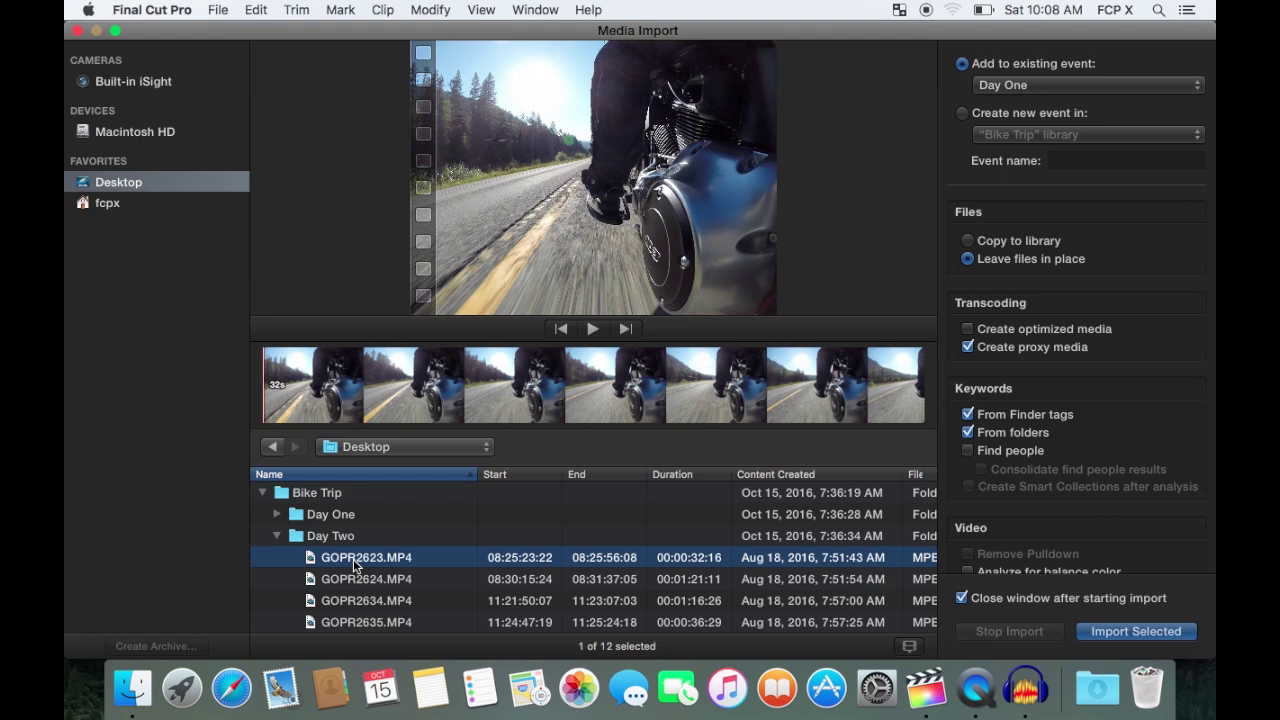
{"action": "left_click", "coordinate": [593, 330]}
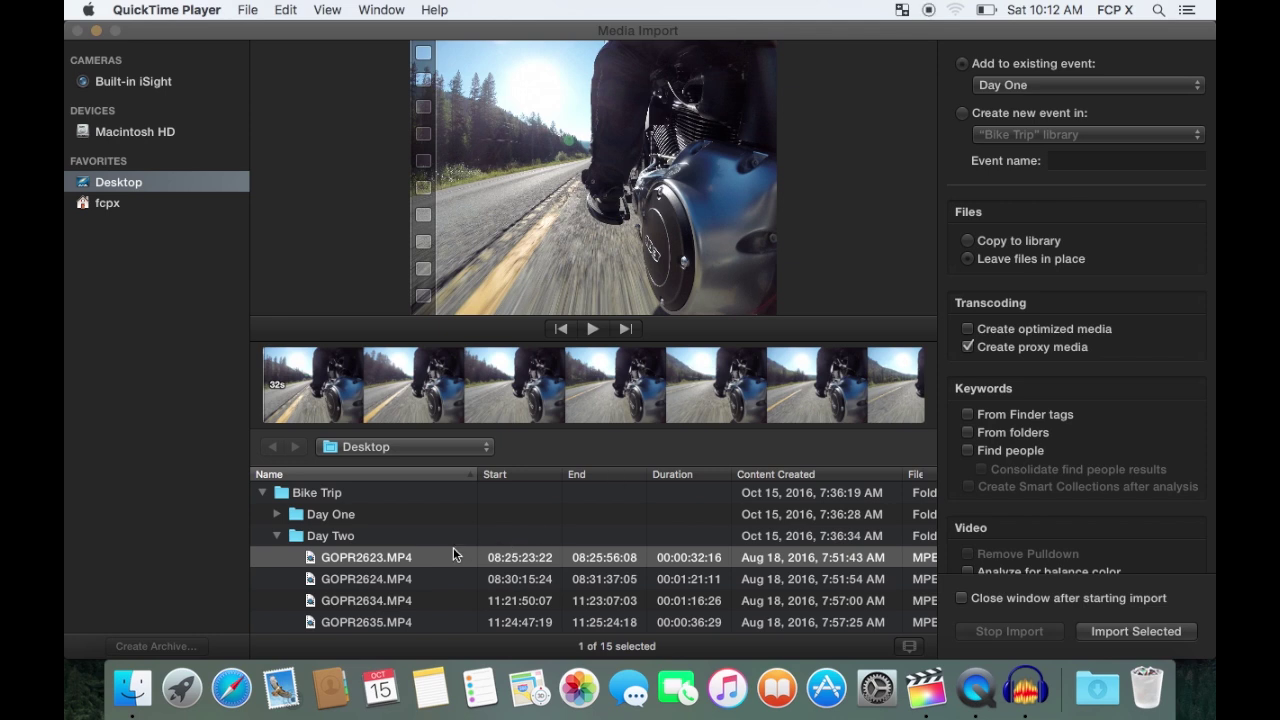
- Import into a new Day Two event in the Bike Trip library, with Leave files in place
{"action": "left_click", "coordinate": [440, 563]}
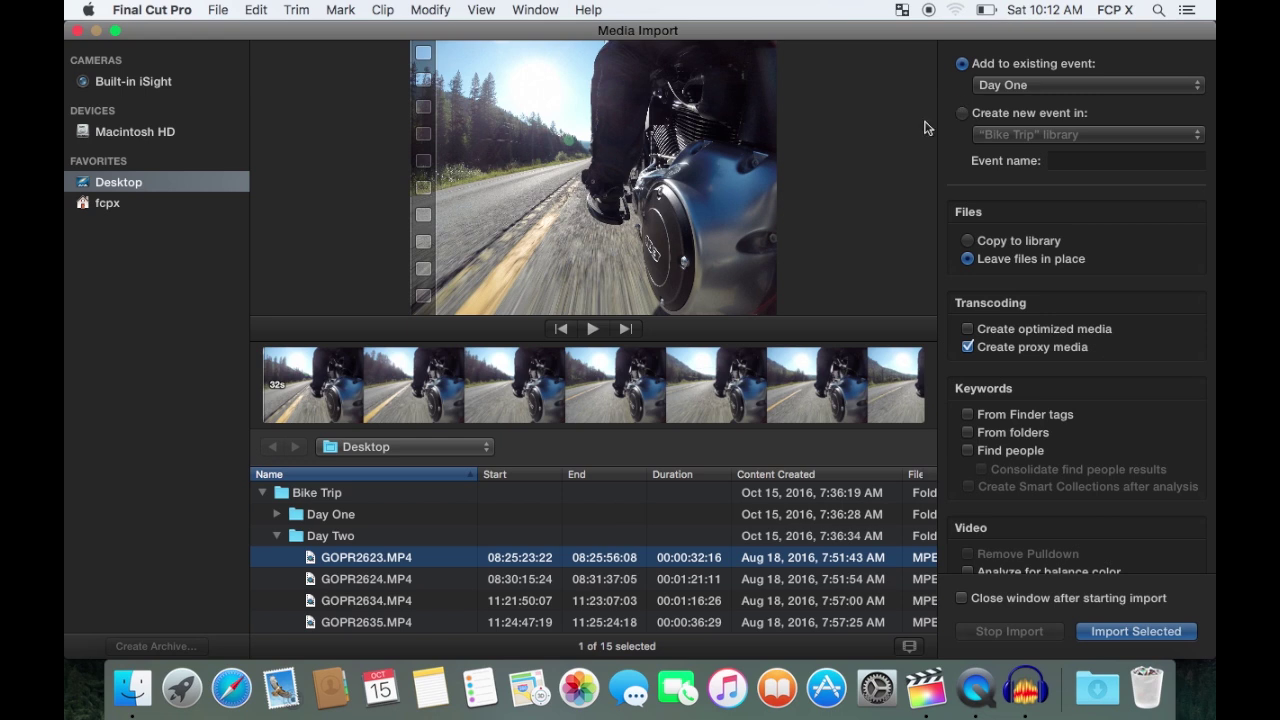
{"action": "left_click", "coordinate": [962, 113]}
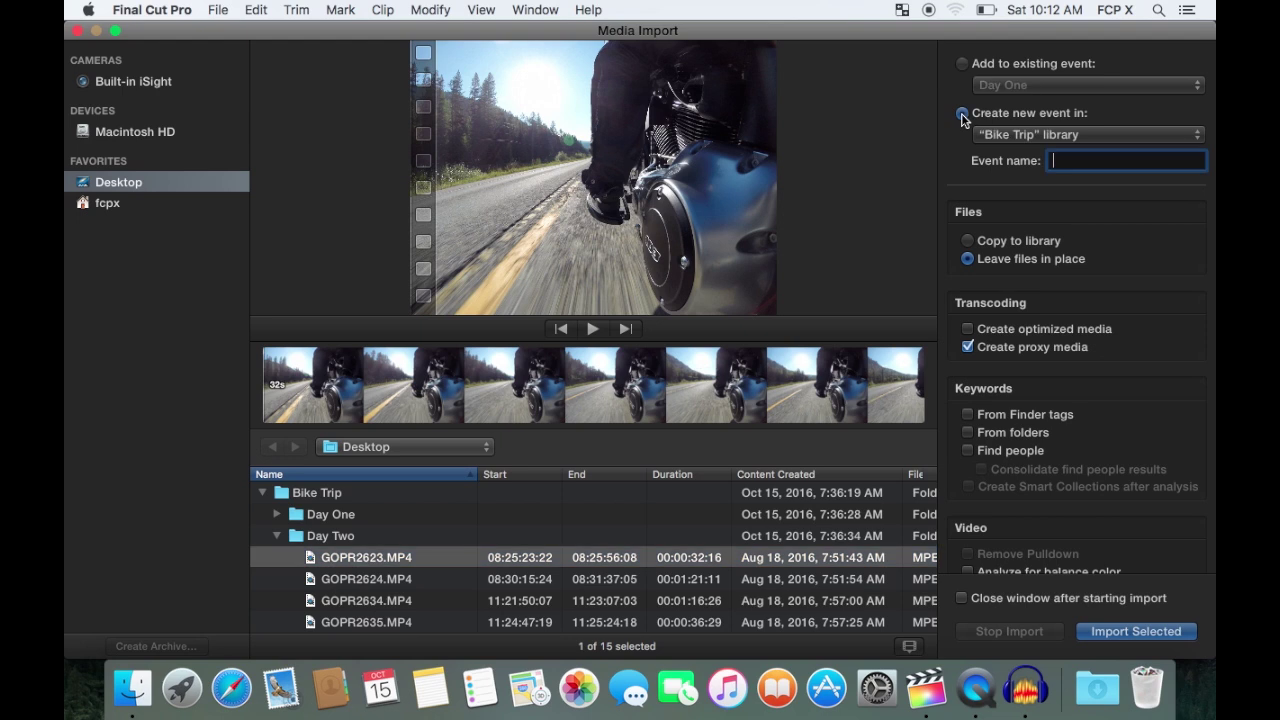
{"action": "left_click", "coordinate": [1200, 136]}
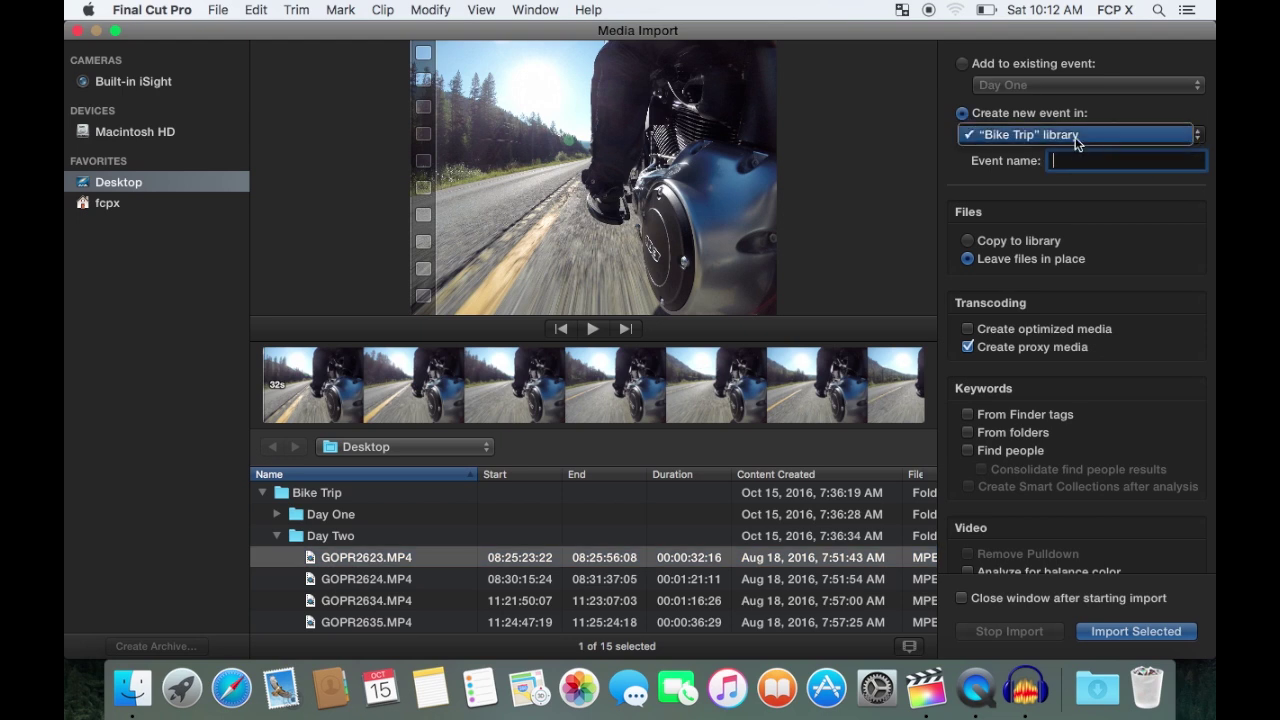
{"action": "left_click", "coordinate": [1077, 170]}
{"action": "type", "text": "Day Two"}
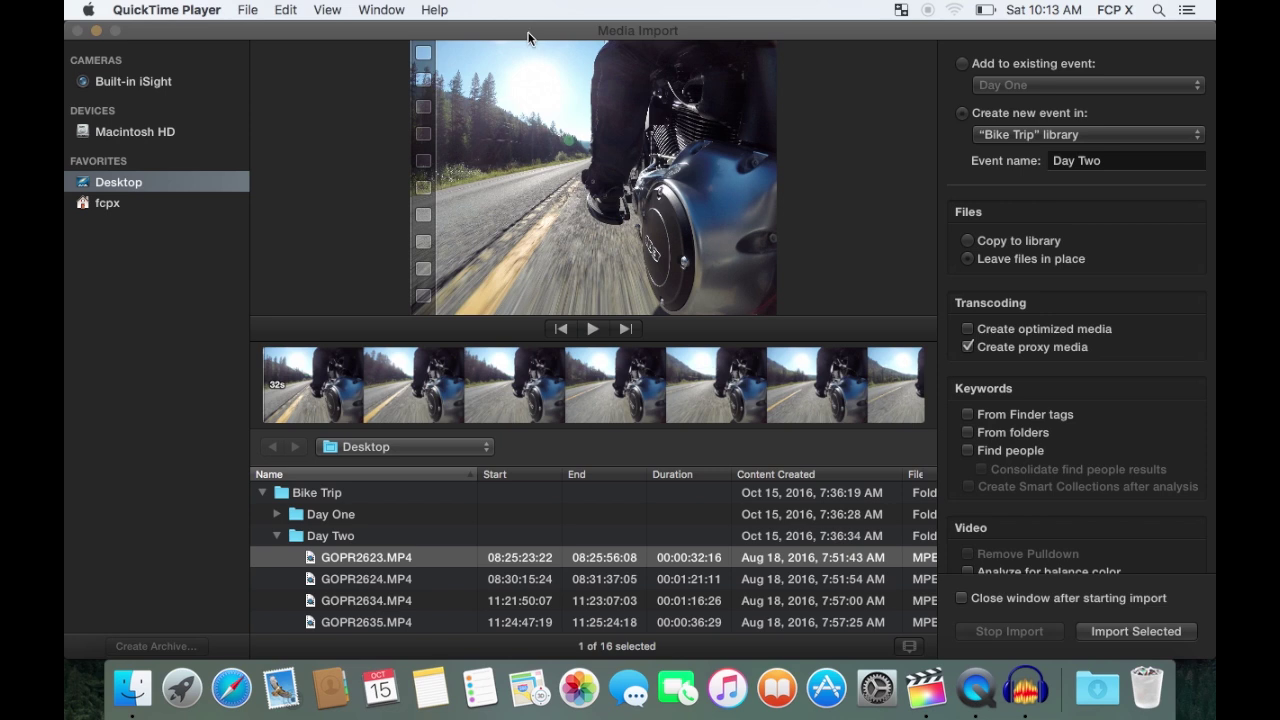
{"action": "left_click", "coordinate": [528, 38]}
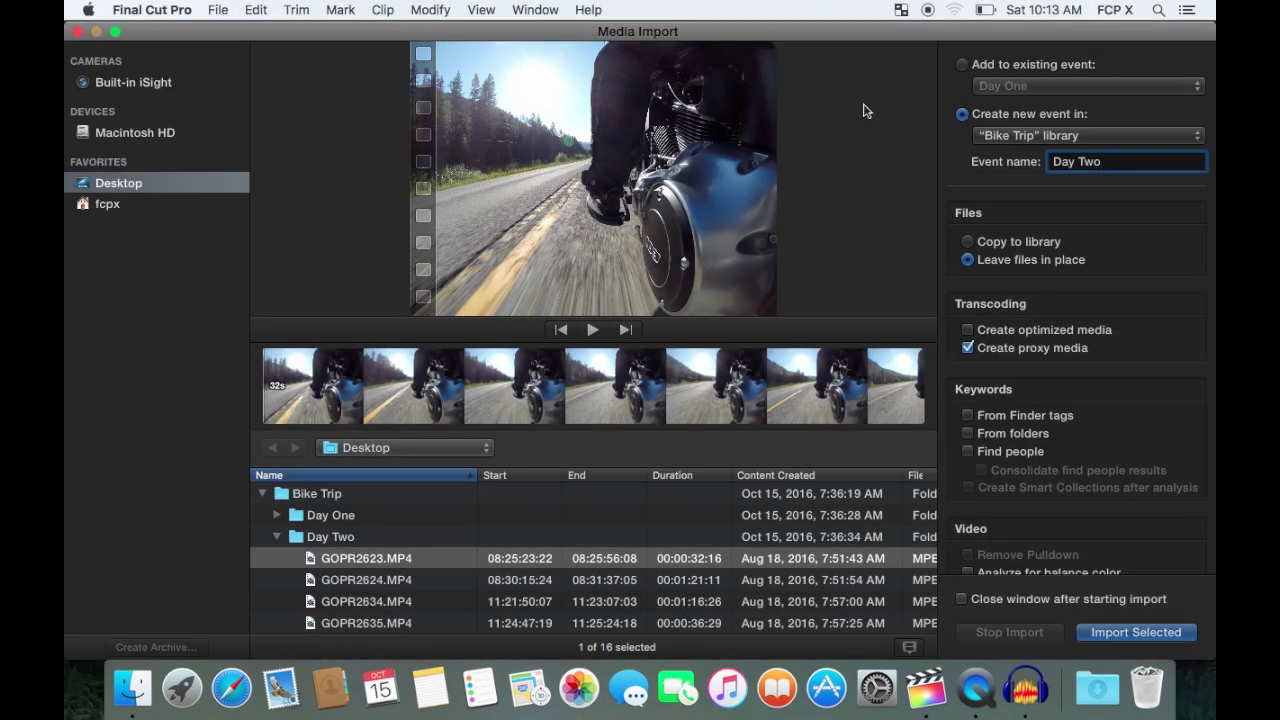
{"action": "left_click", "coordinate": [968, 244]}
{"action": "left_click", "coordinate": [967, 260]}
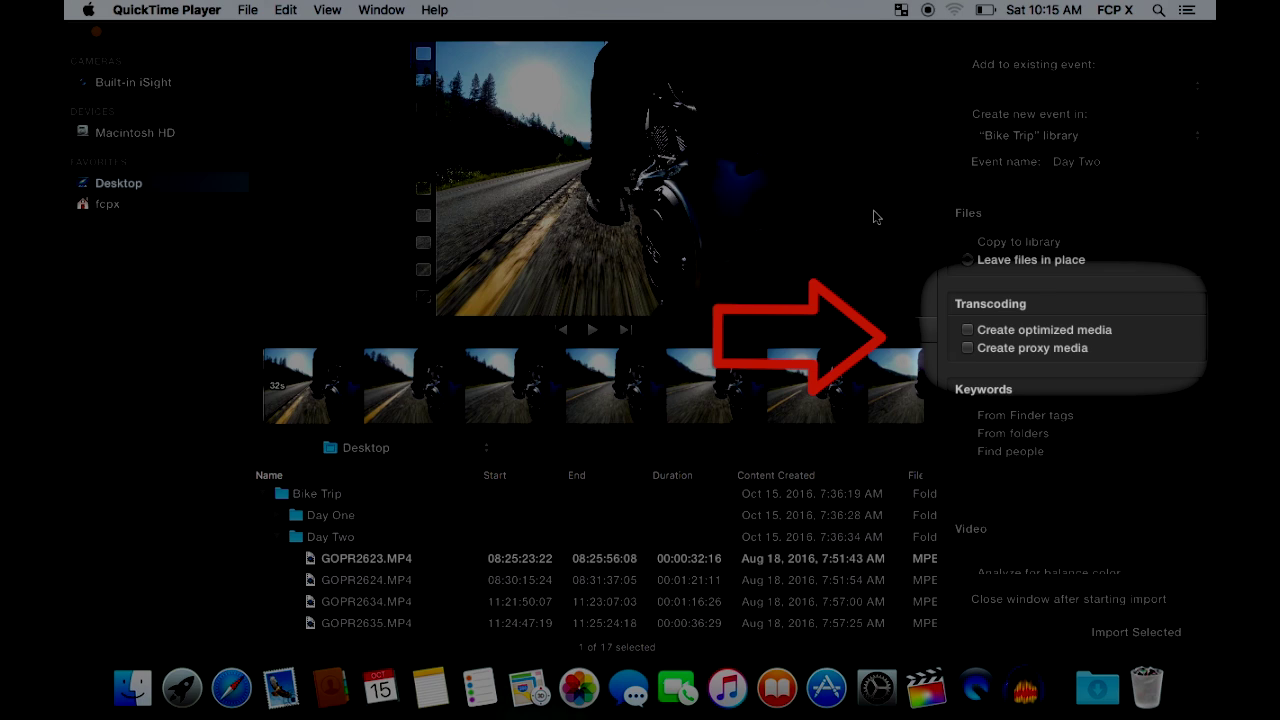
- Set import transcoding to create proxy media only, with optimized media off
{"action": "left_click", "coordinate": [967, 330]}
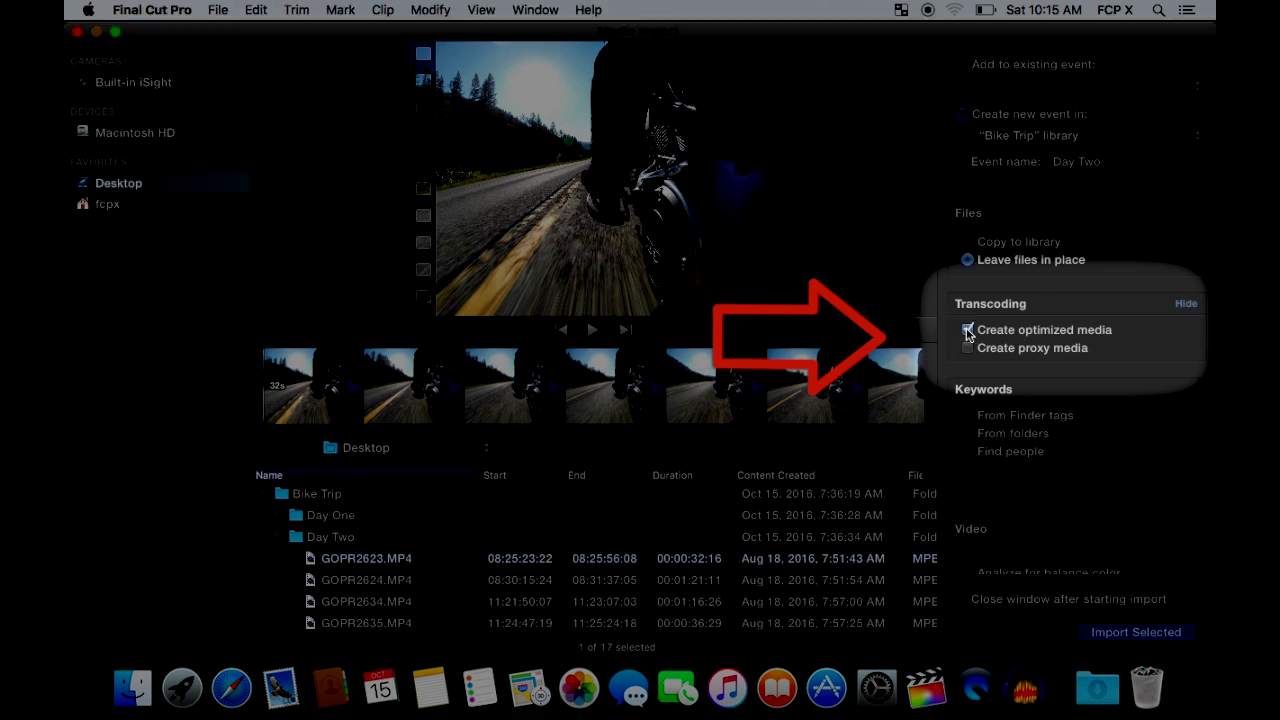
{"action": "left_click", "coordinate": [967, 350]}
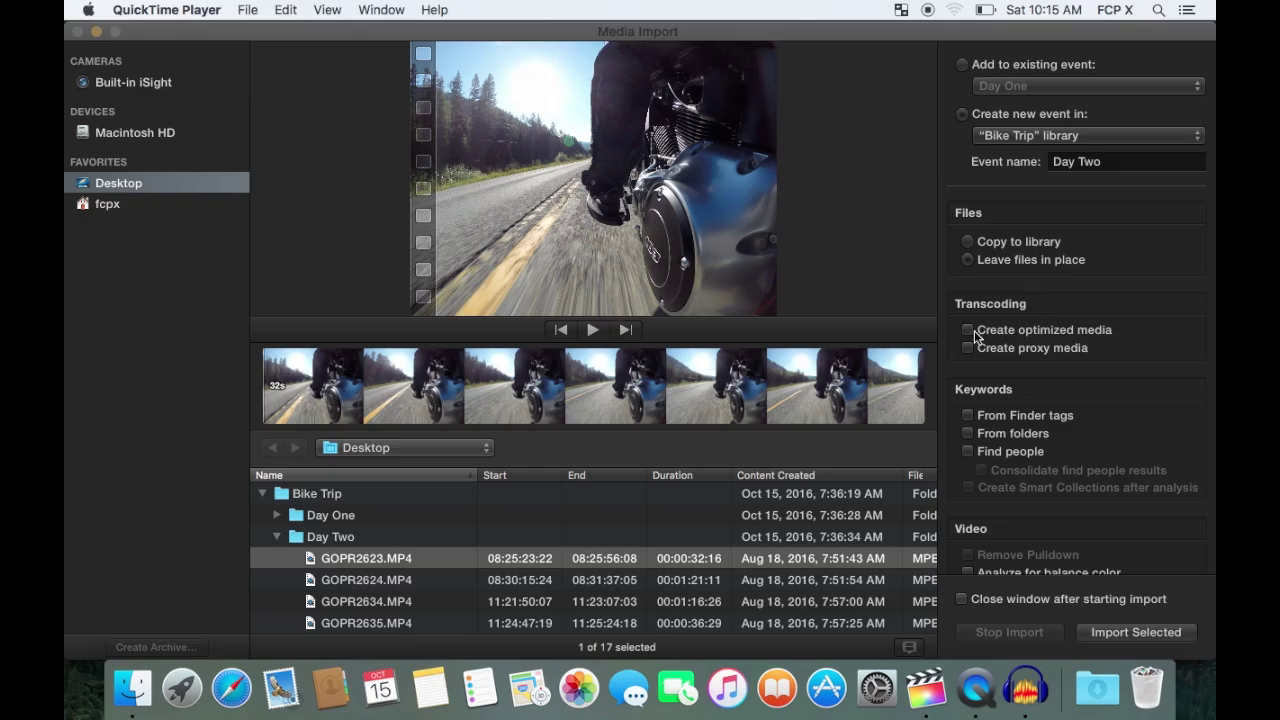
{"action": "left_click", "coordinate": [967, 332]}
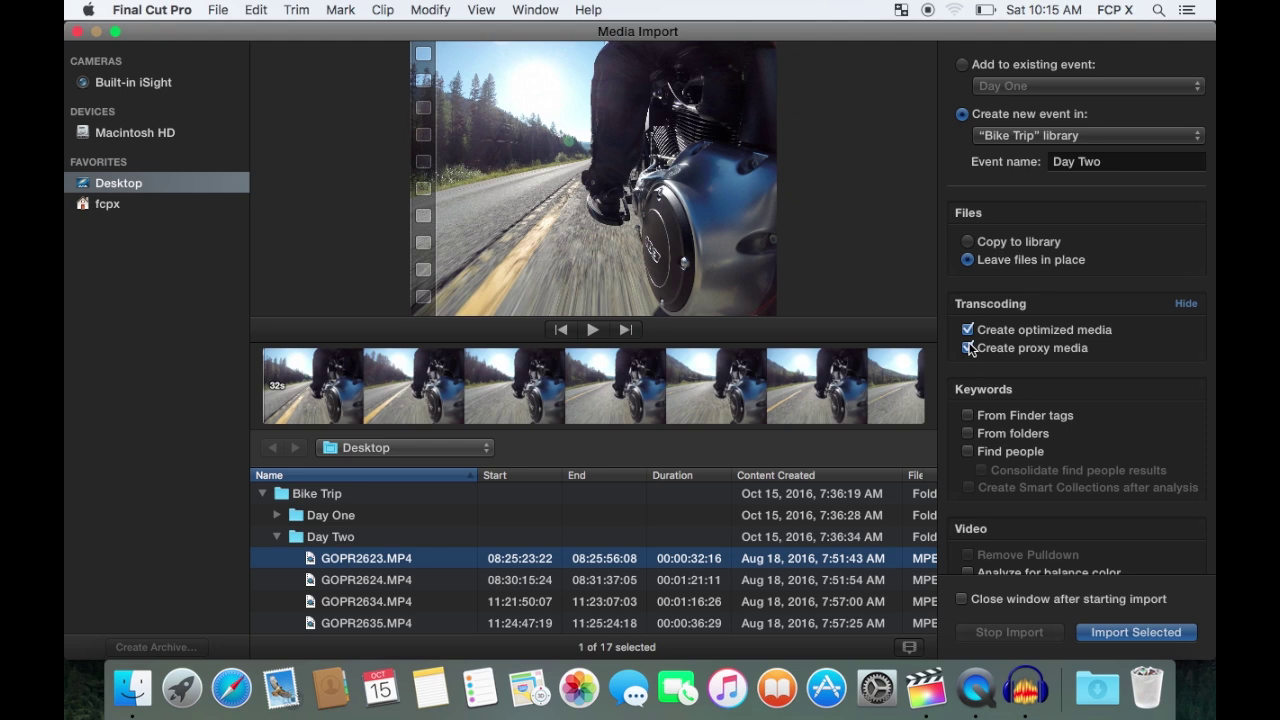
{"action": "left_click", "coordinate": [970, 347]}
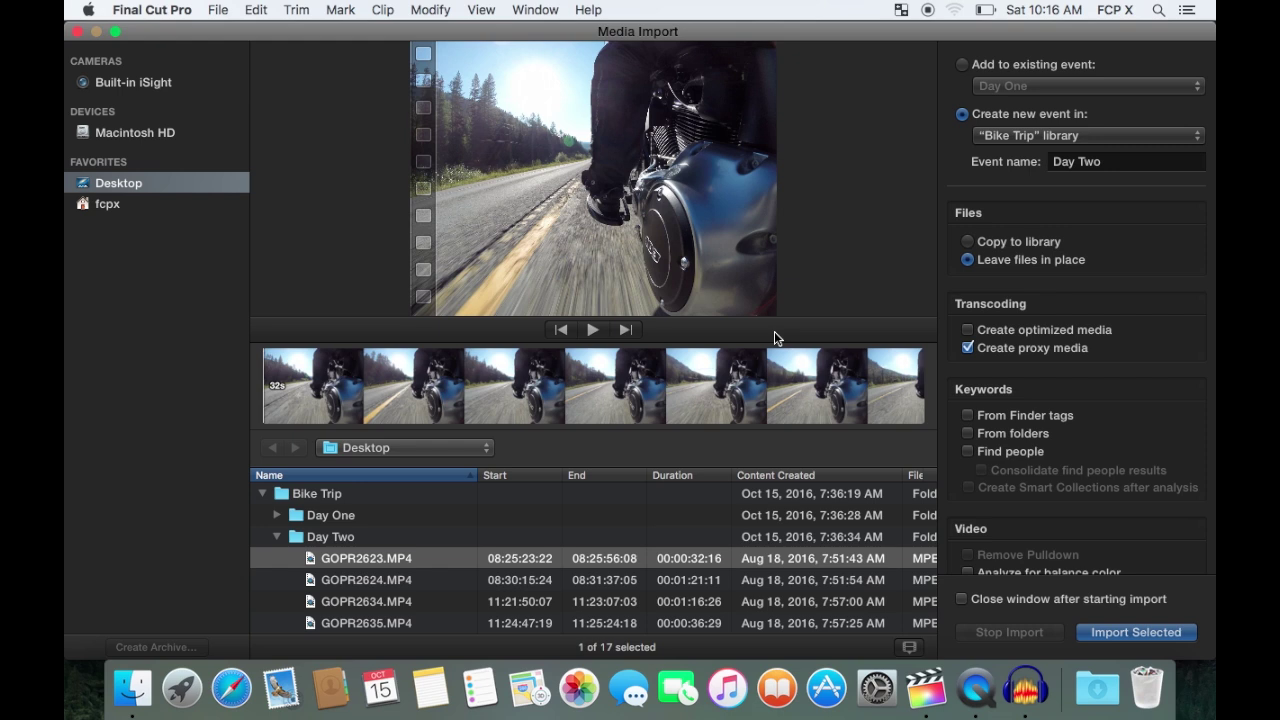
{"action": "key", "text": "ctrl+super+Escape"}
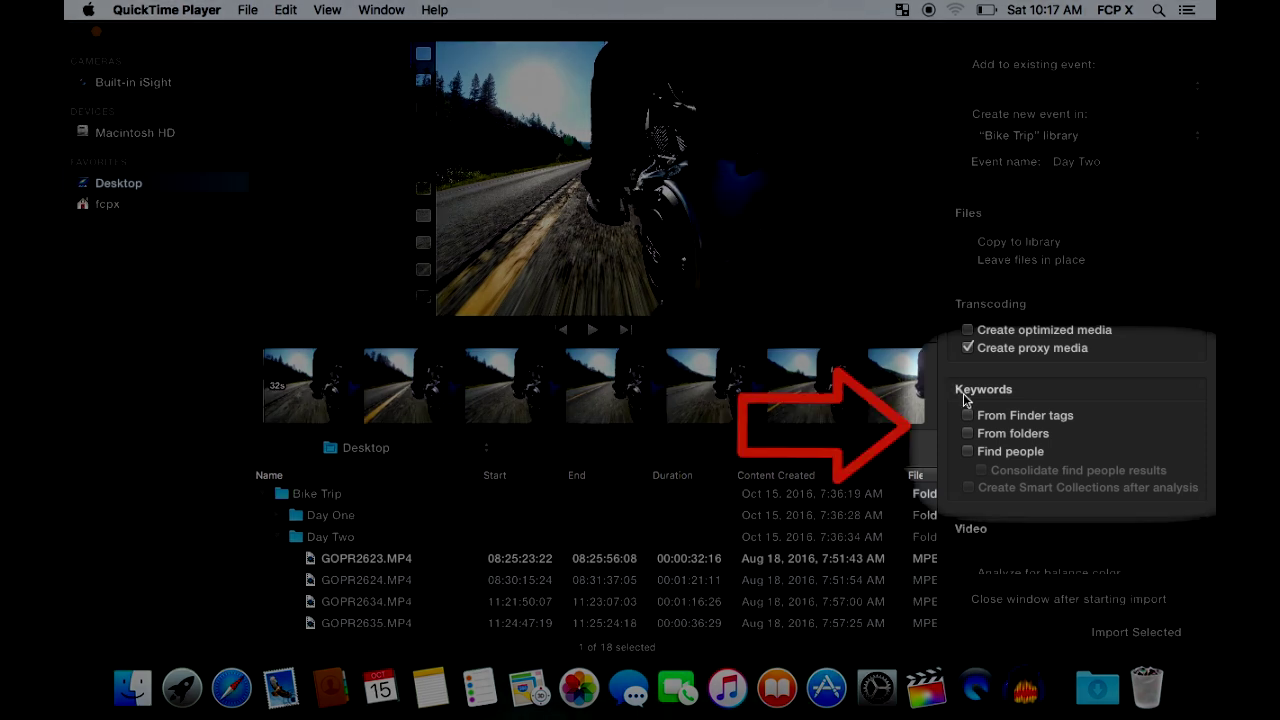
- Try Finder tags, folder keywords, Find people, Smart Collections and balance color, then turn balance color off
{"action": "left_click", "coordinate": [968, 416]}
{"action": "left_click", "coordinate": [968, 434]}
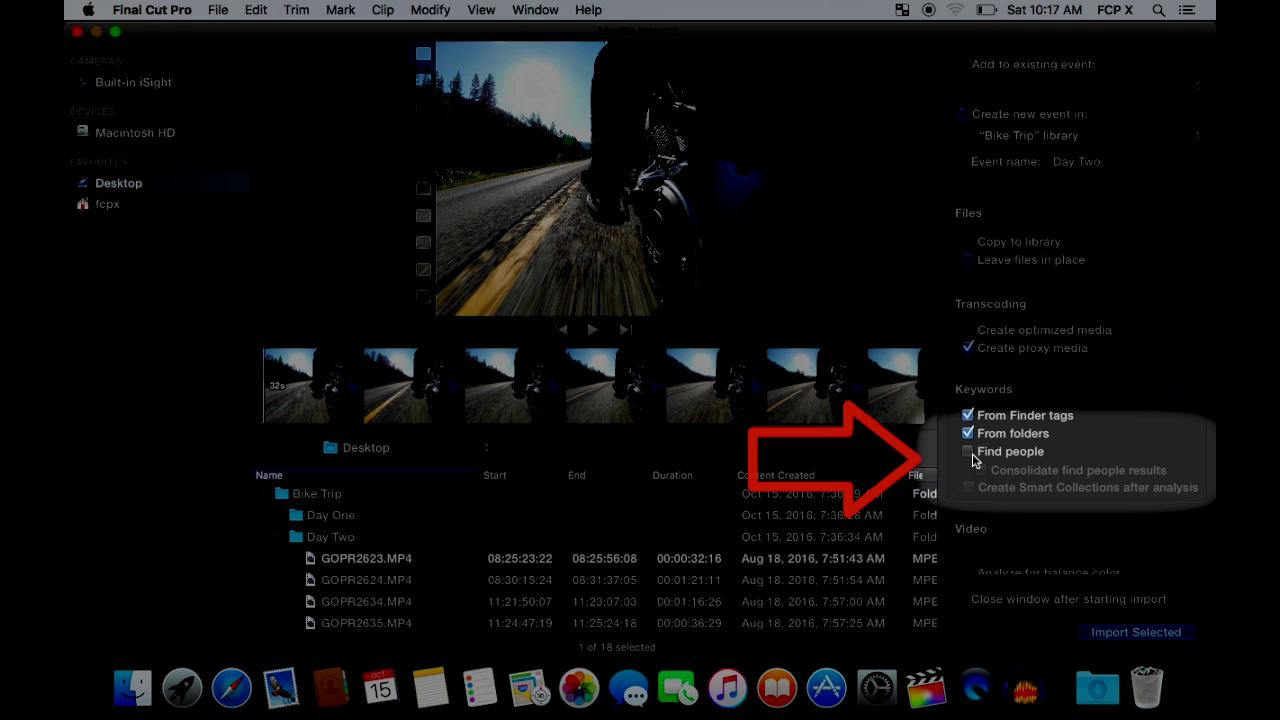
{"action": "left_click", "coordinate": [968, 451]}
{"action": "left_click", "coordinate": [968, 488]}
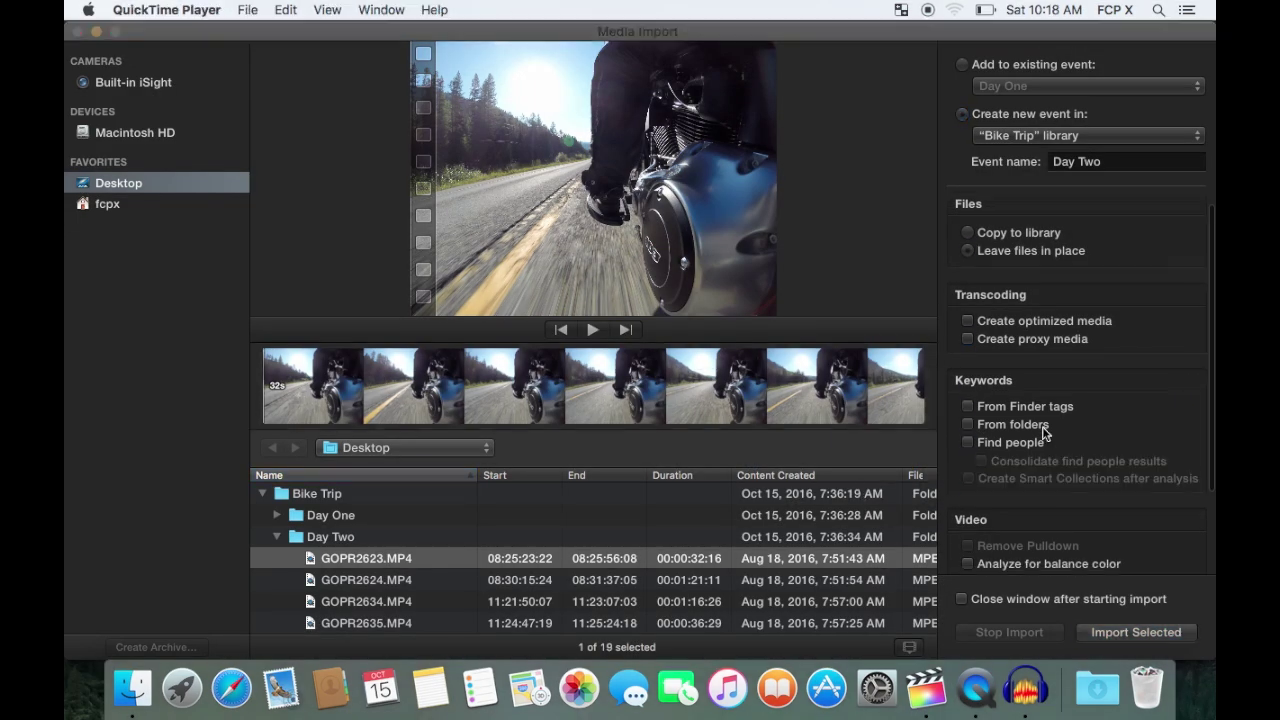
{"action": "scroll", "coordinate": [1042, 432], "scroll_direction": "down", "scroll_amount": 3}
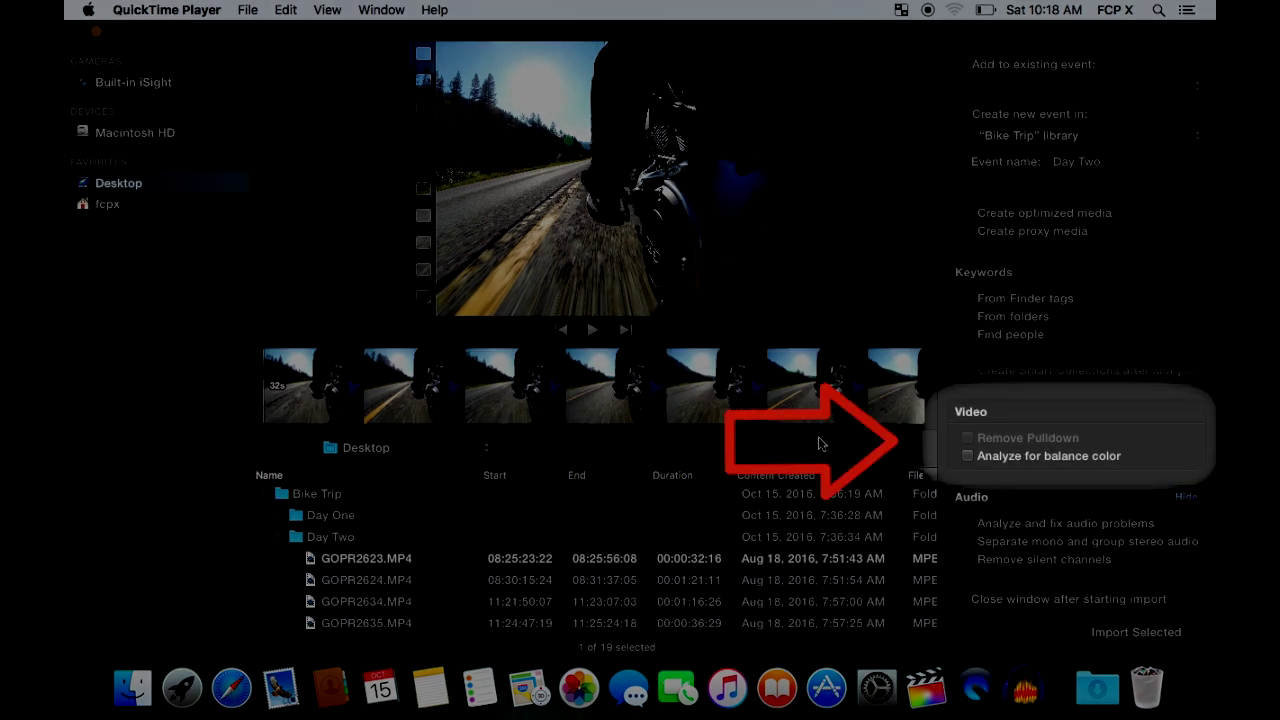
{"action": "left_click", "coordinate": [967, 456]}
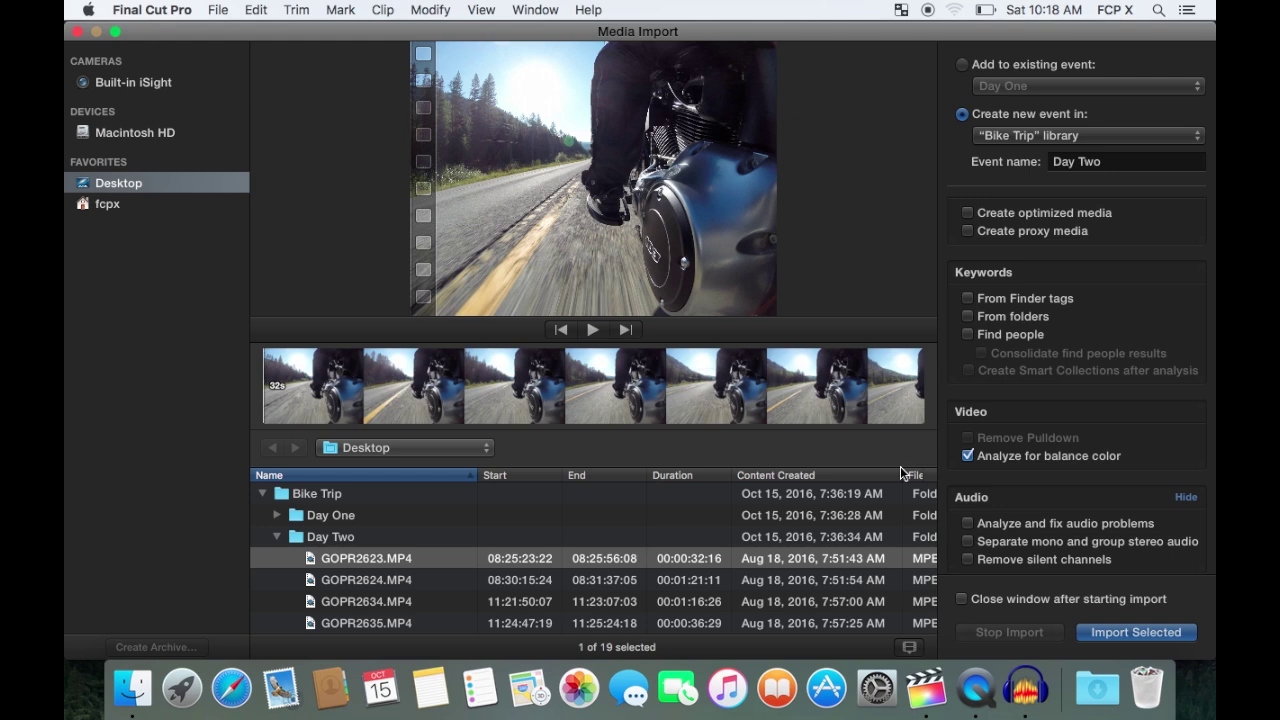
{"action": "left_click", "coordinate": [968, 456]}
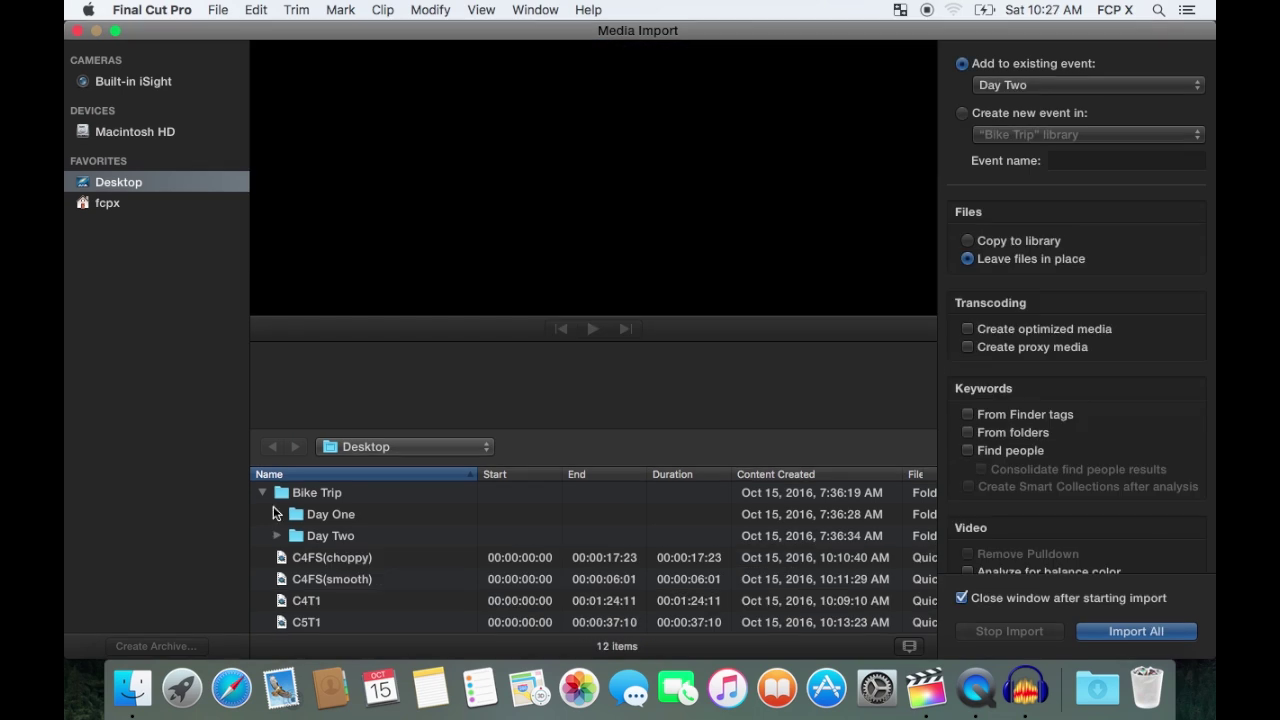
- Select Day One clips GOPR2599, GOPR2600, GOPR2603, GOPR2605 and GOPR2607
{"action": "left_click", "coordinate": [276, 515]}
{"action": "scroll", "coordinate": [378, 520], "scroll_direction": "down", "scroll_amount": 2}
{"action": "left_click", "coordinate": [372, 521]}
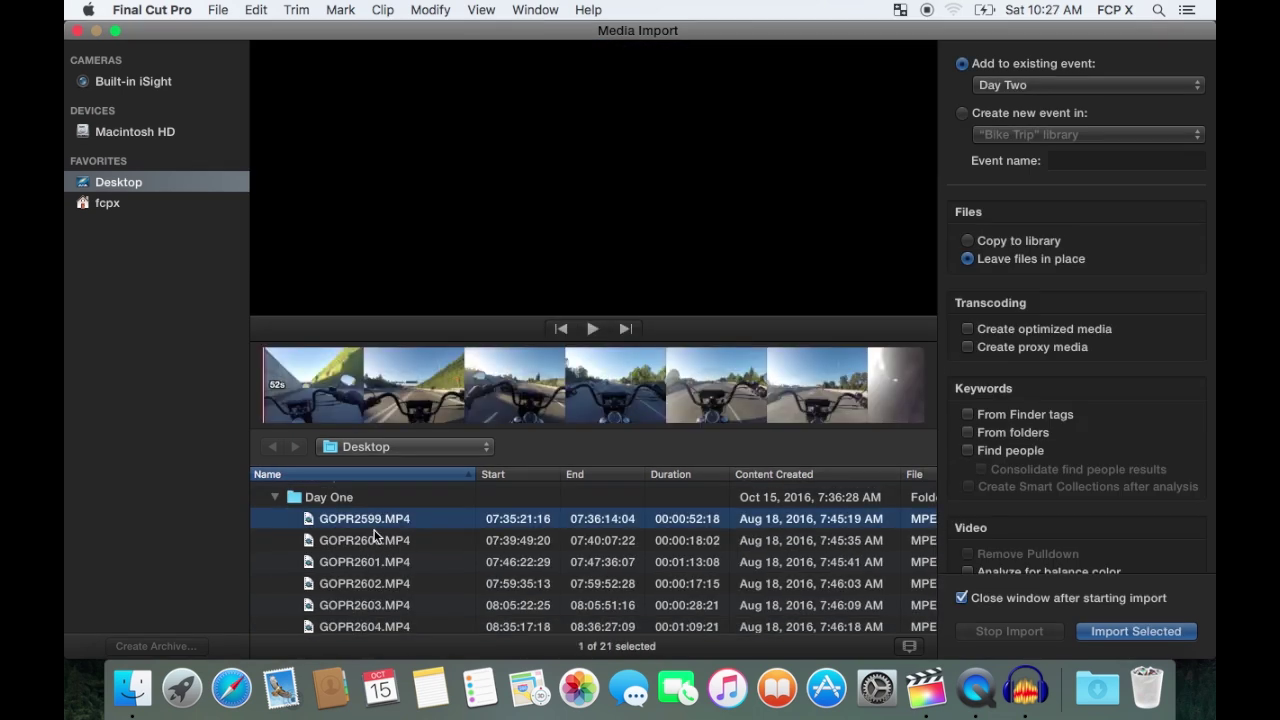
{"action": "left_click", "coordinate": [371, 540], "text": "super"}
{"action": "scroll", "coordinate": [371, 550], "scroll_direction": "down", "scroll_amount": 1}
{"action": "left_click", "coordinate": [371, 557], "text": "super"}
{"action": "scroll", "coordinate": [371, 570], "scroll_direction": "down", "scroll_amount": 1}
{"action": "left_click", "coordinate": [372, 580], "text": "super"}
{"action": "scroll", "coordinate": [375, 600], "scroll_direction": "down", "scroll_amount": 1}
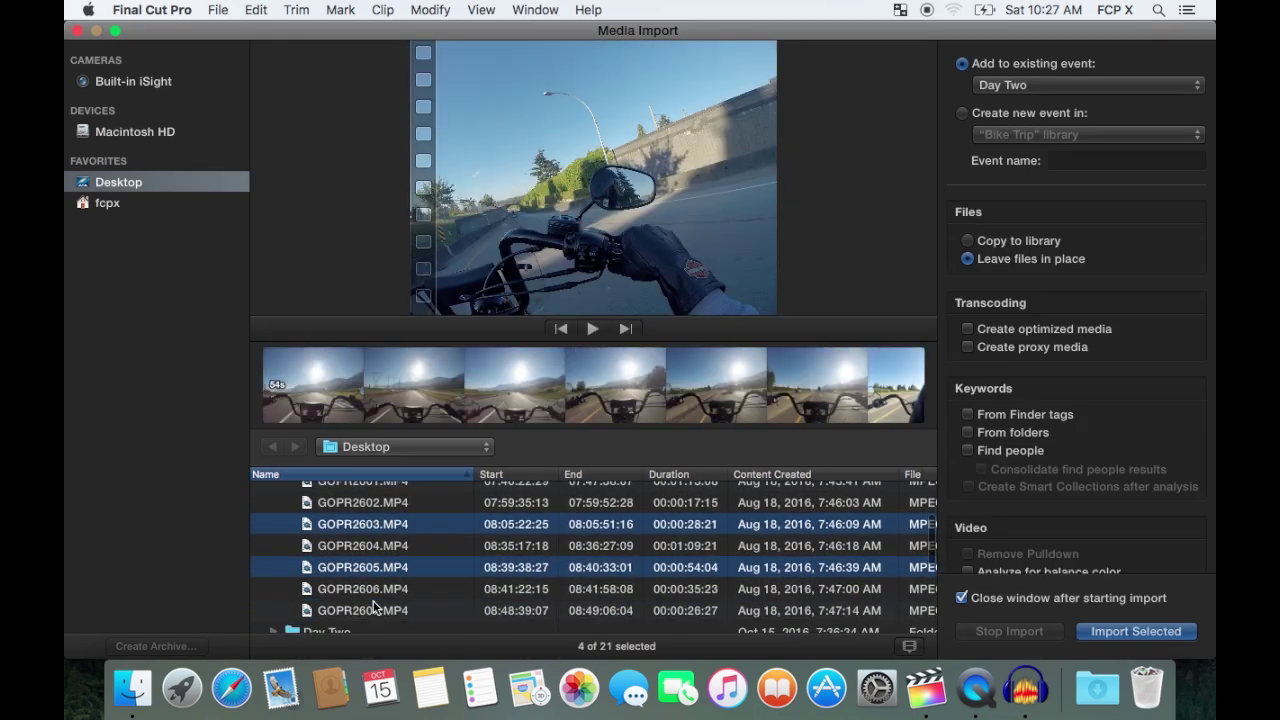
{"action": "left_click", "coordinate": [372, 609], "text": "super"}
- Import them into the Day One event with proxy media, Finder-tag/folder keywords and balance color analysis
{"action": "left_click", "coordinate": [1090, 85]}
{"action": "left_click", "coordinate": [1100, 68]}
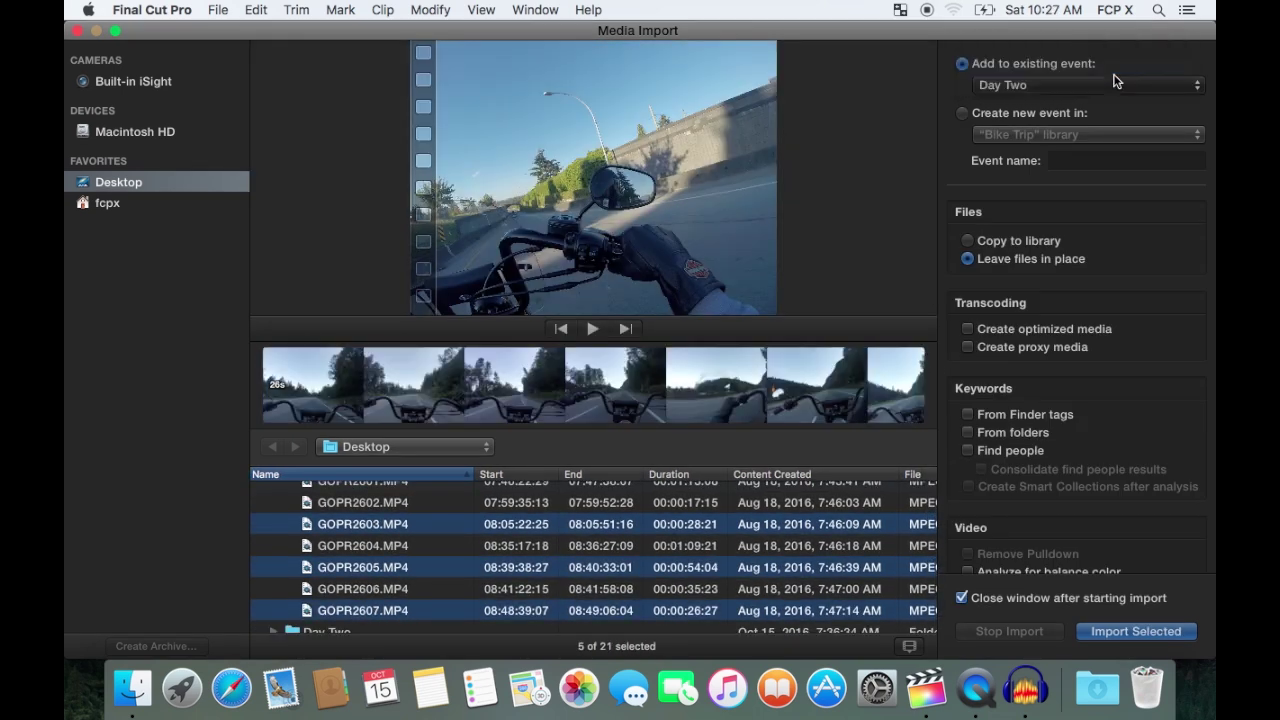
{"action": "left_click", "coordinate": [967, 346]}
{"action": "left_click", "coordinate": [967, 414]}
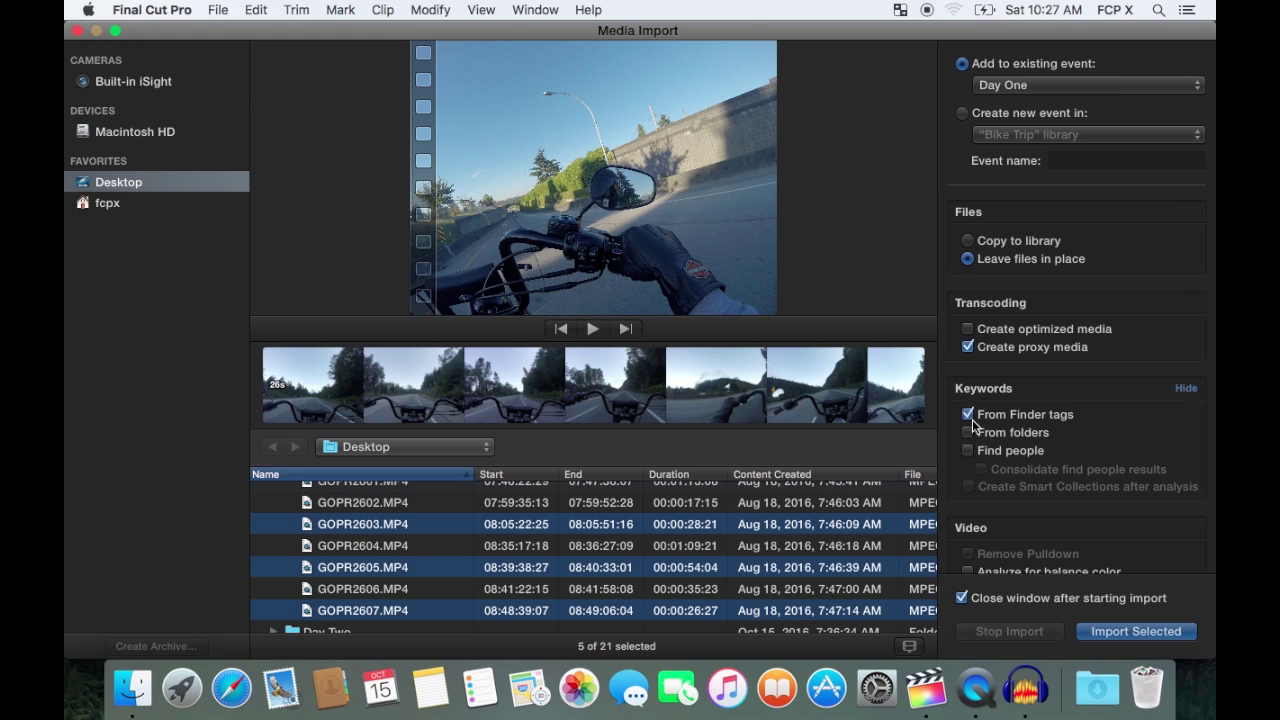
{"action": "left_click", "coordinate": [967, 432]}
{"action": "scroll", "coordinate": [1033, 491], "scroll_direction": "down", "scroll_amount": 3}
{"action": "left_click", "coordinate": [967, 455]}
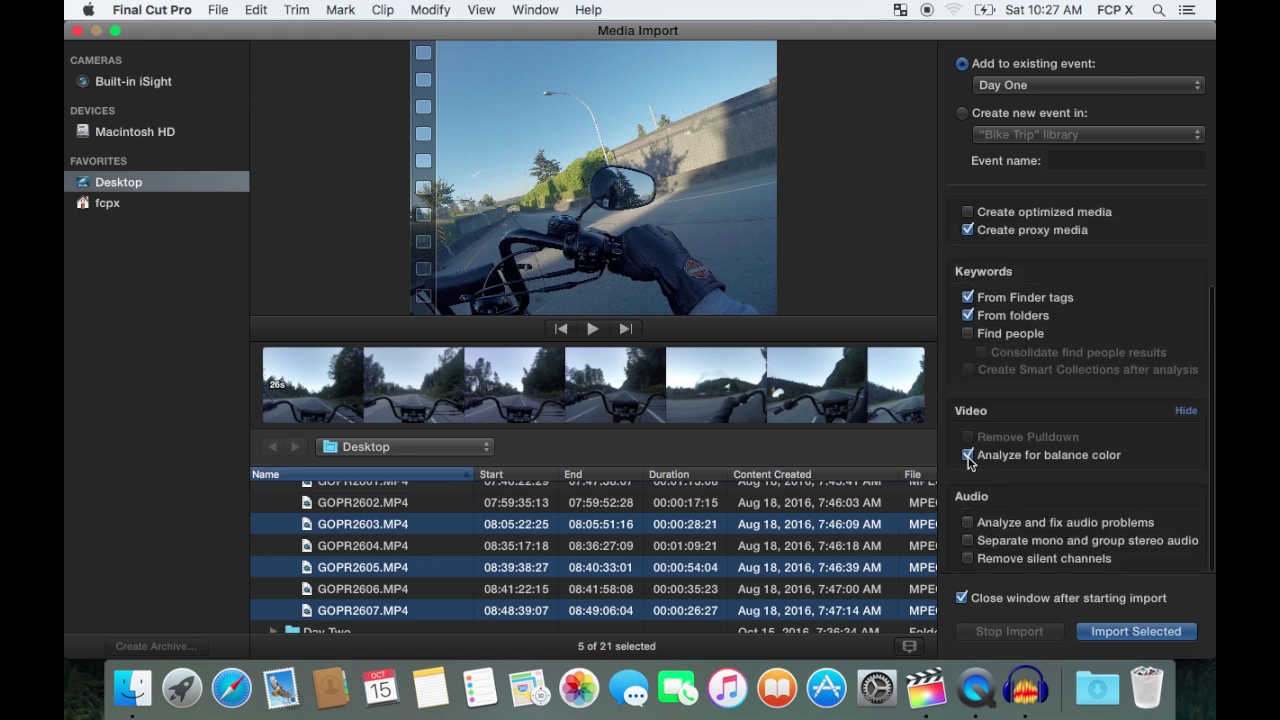
{"action": "left_click", "coordinate": [1140, 635]}
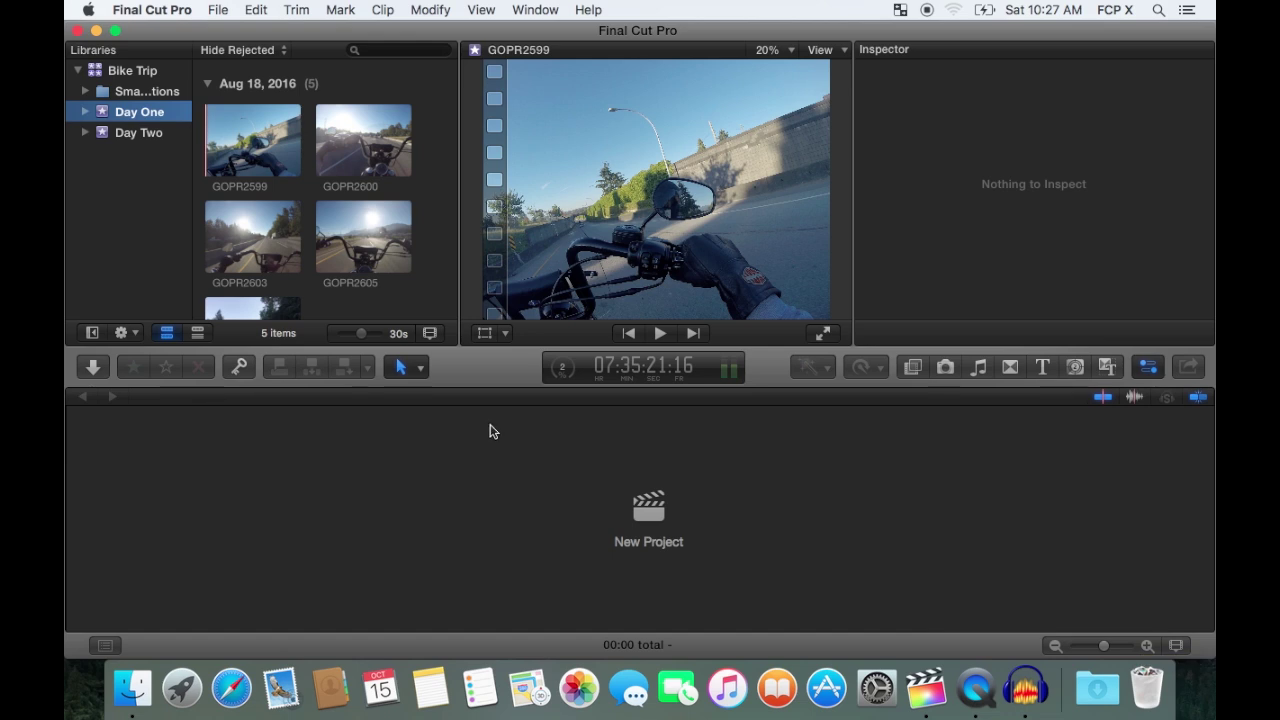
- Check analysis and transcoding progress in Background Tasks, then close it
{"action": "left_click", "coordinate": [559, 374]}
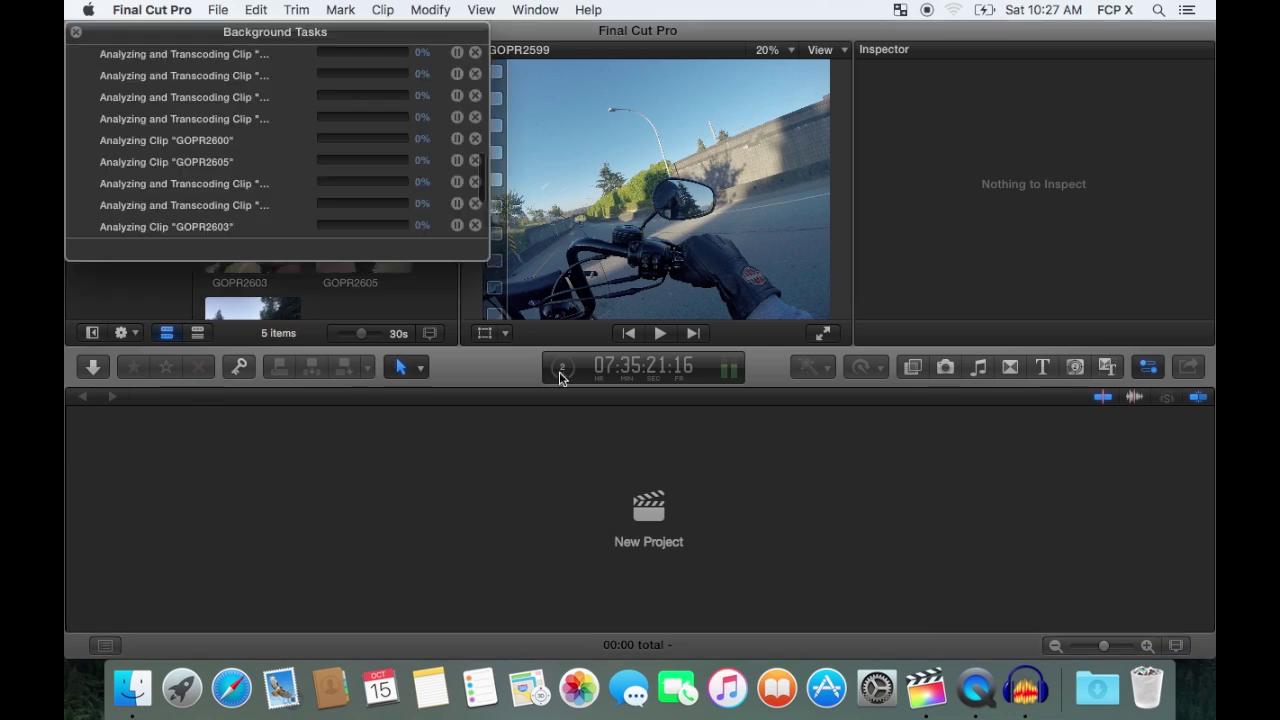
{"action": "left_click", "coordinate": [77, 57]}
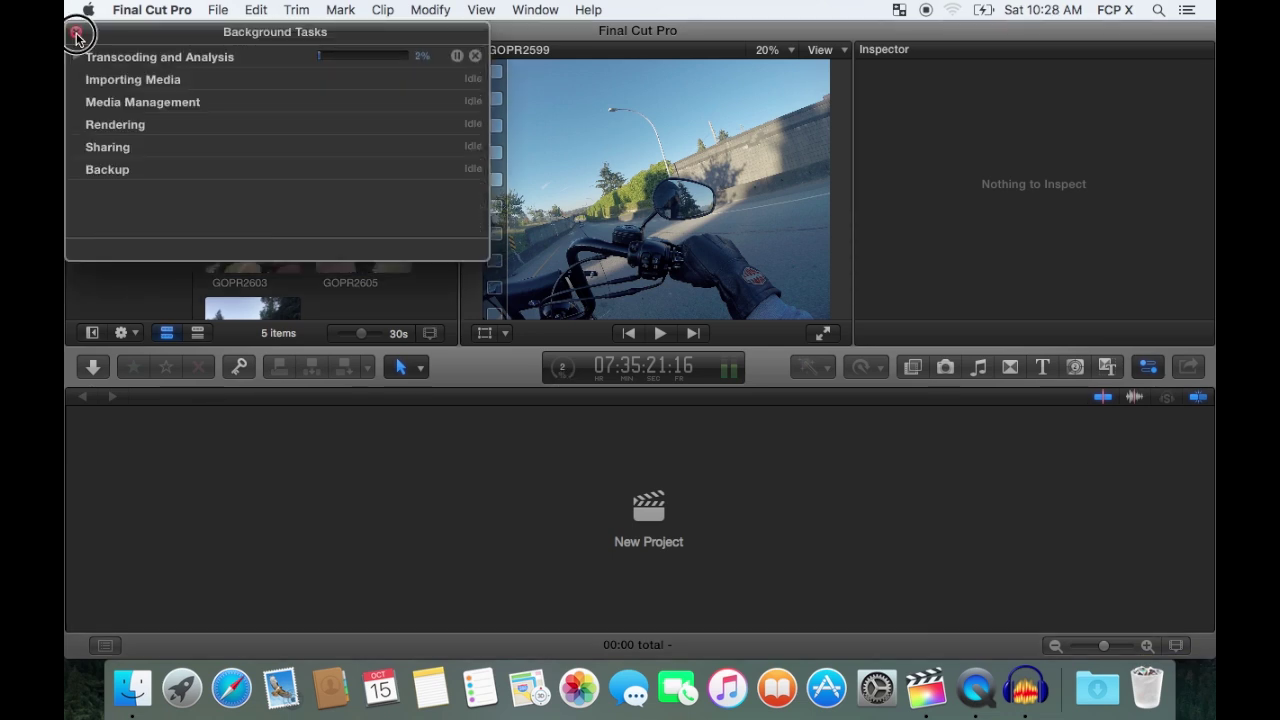
{"action": "left_click", "coordinate": [77, 35]}
- Import the selected Day Two folder clips into the existing Day Two event
{"action": "left_click", "coordinate": [100, 370]}
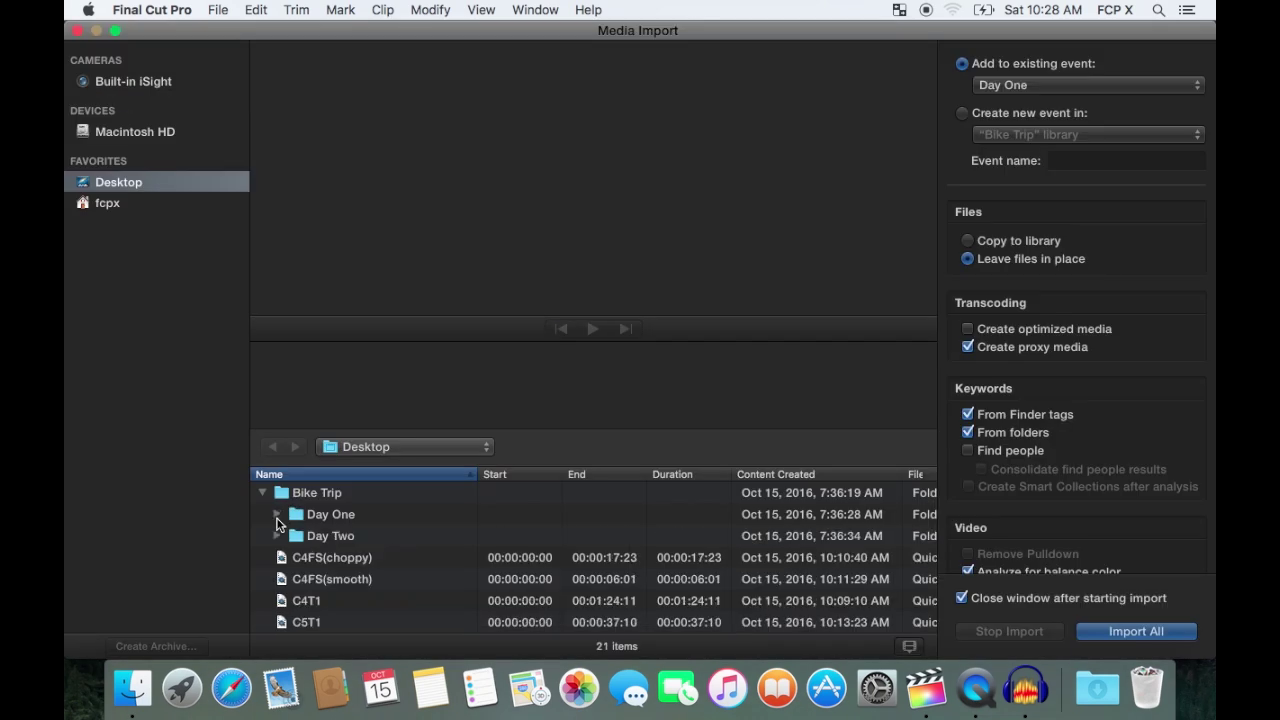
{"action": "left_click", "coordinate": [277, 531]}
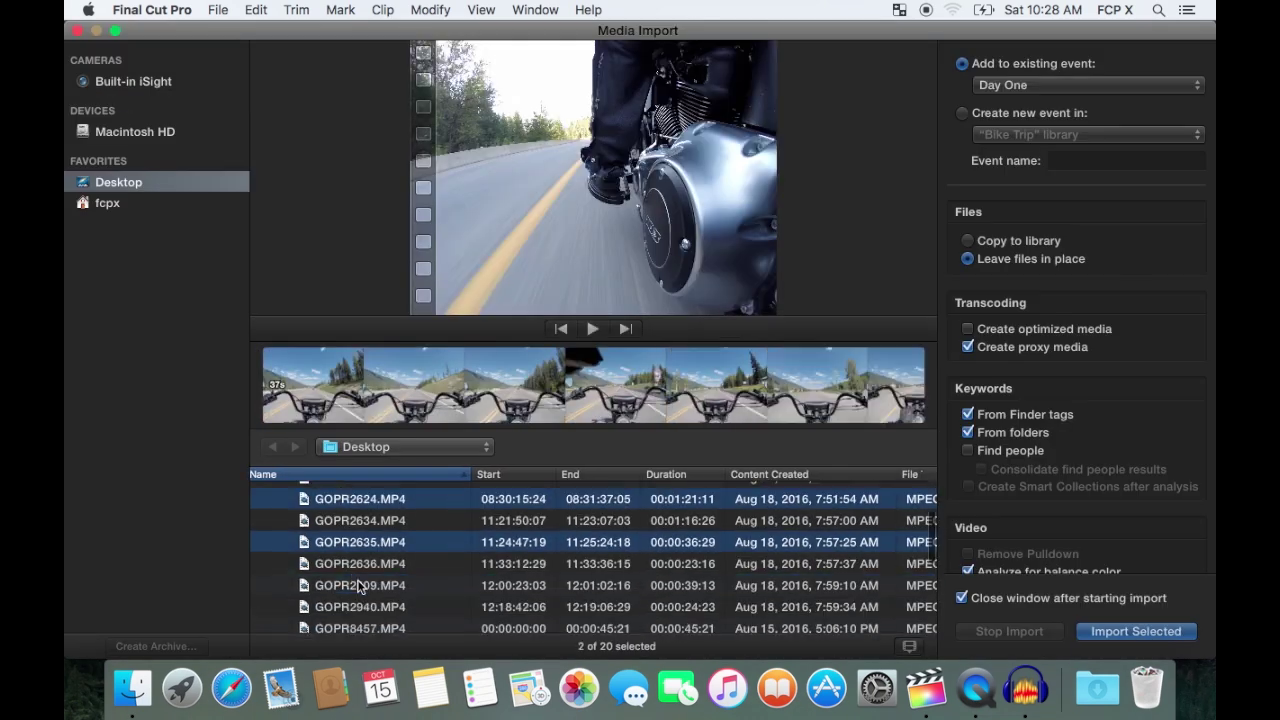
{"action": "scroll", "coordinate": [590, 550], "scroll_direction": "down", "scroll_amount": 1}
{"action": "left_click", "coordinate": [1181, 84]}
{"action": "left_click", "coordinate": [1090, 104]}
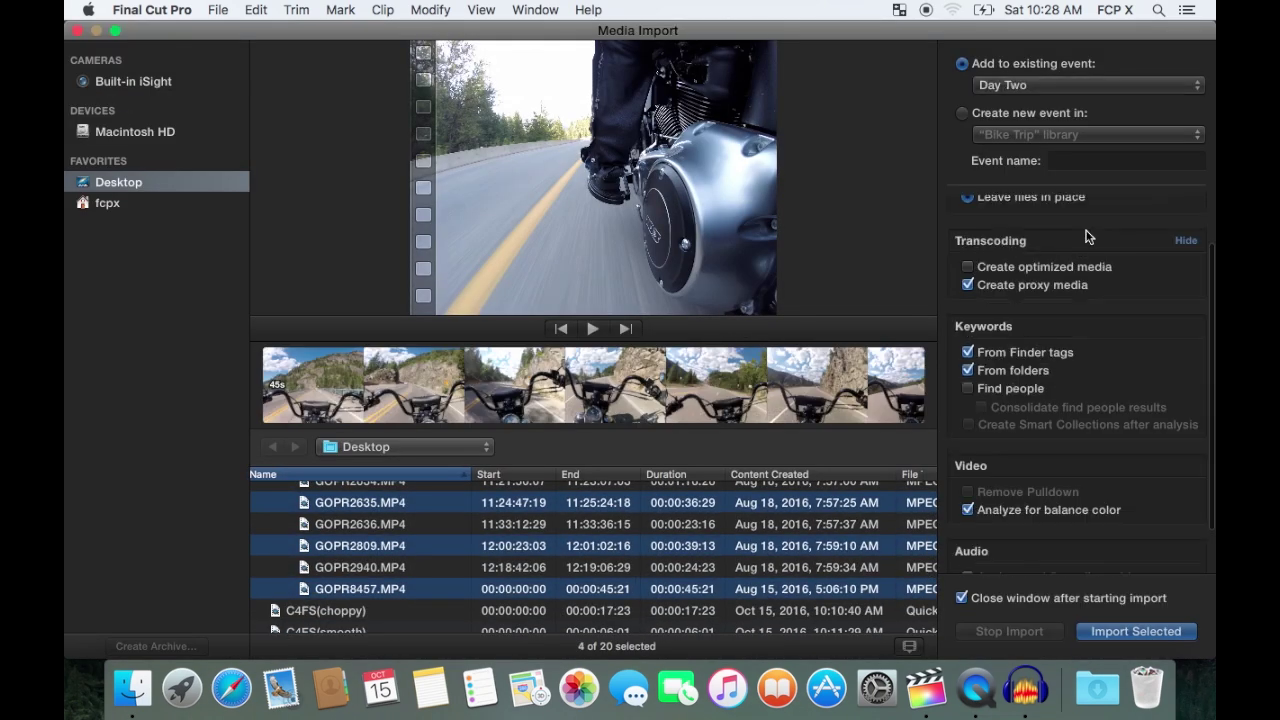
{"action": "scroll", "coordinate": [1086, 237], "scroll_direction": "down", "scroll_amount": 3}
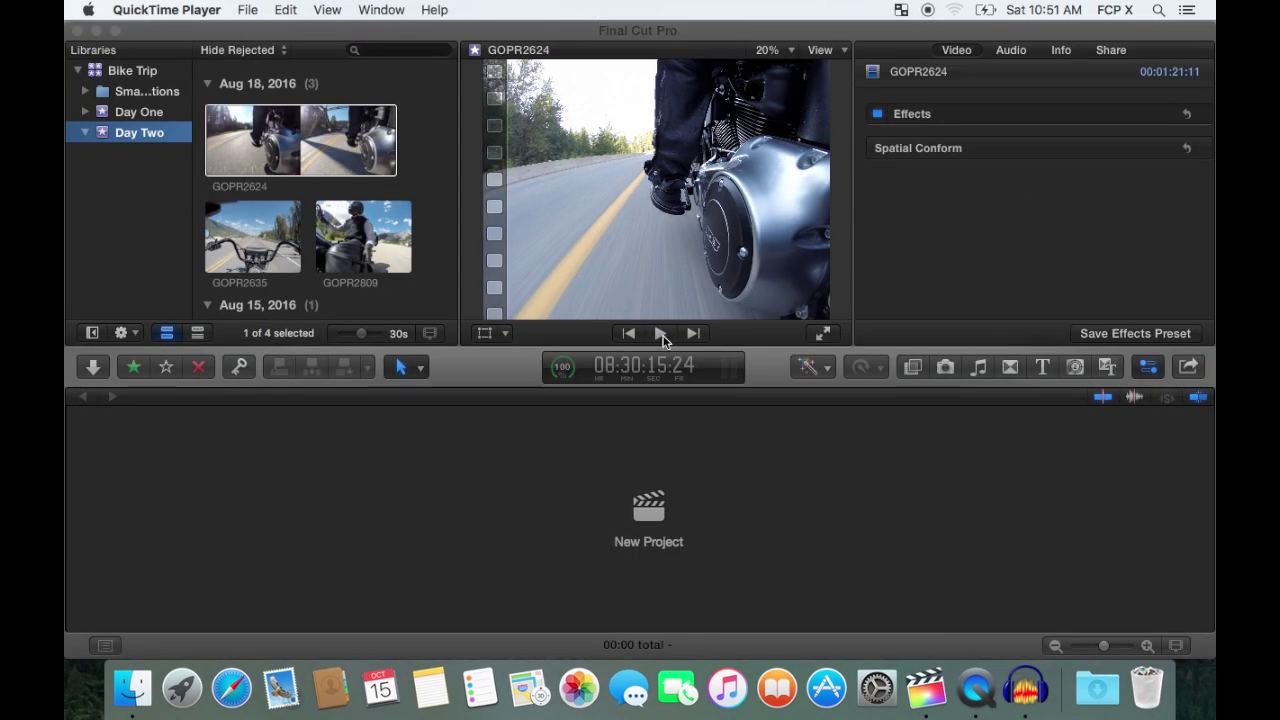
{"action": "left_click", "coordinate": [661, 334]}
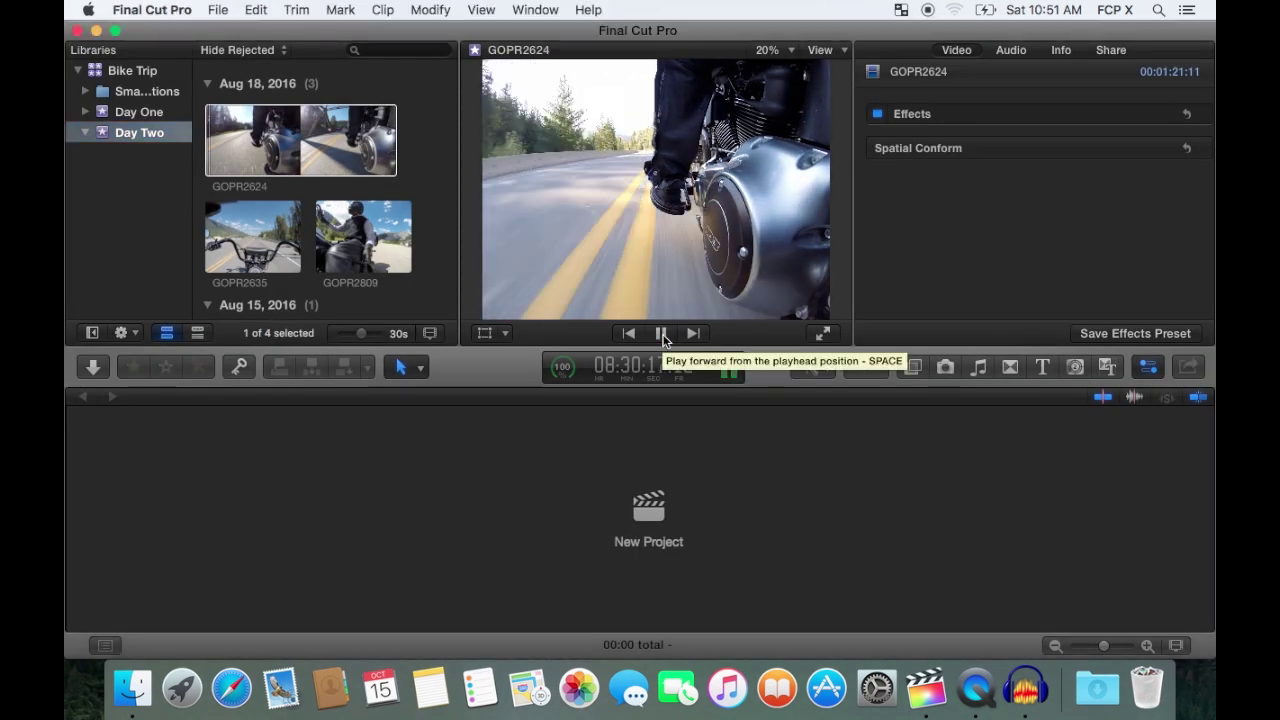
- Play GOPR2624 full screen, then switch the viewer to Proxy and play it there
{"action": "key", "text": "super+shift+f"}
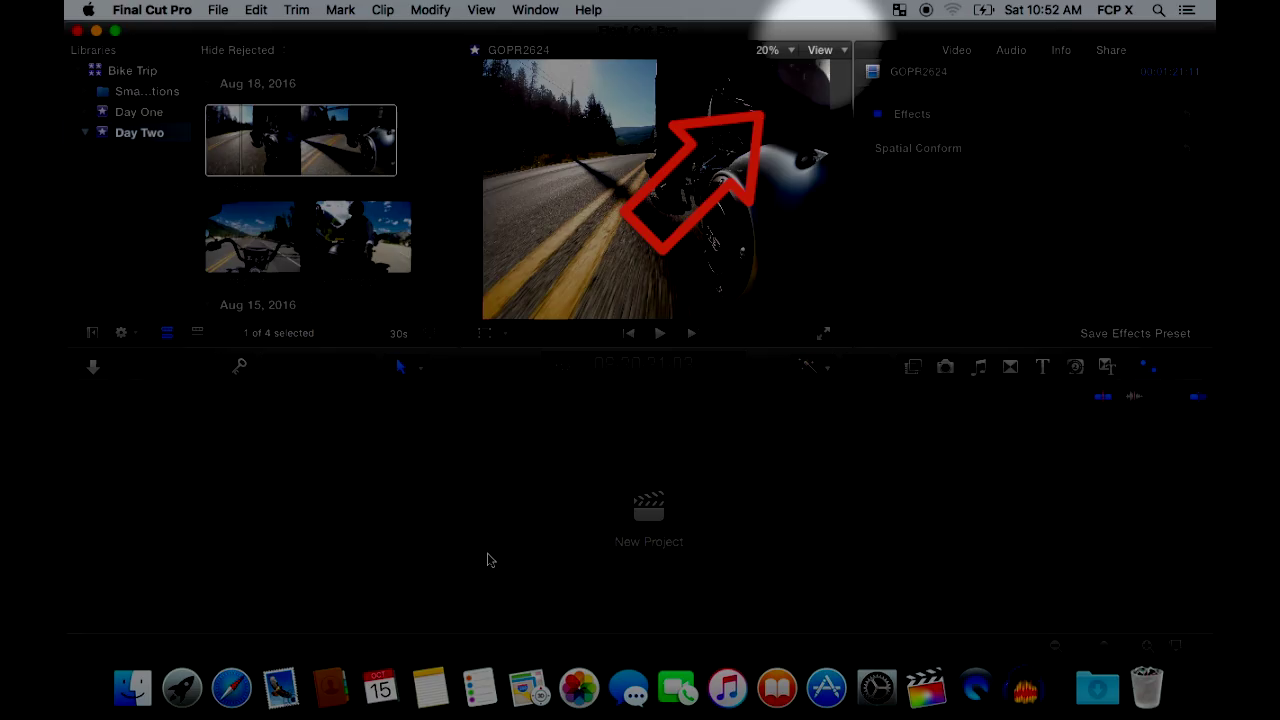
{"action": "left_click", "coordinate": [843, 50]}
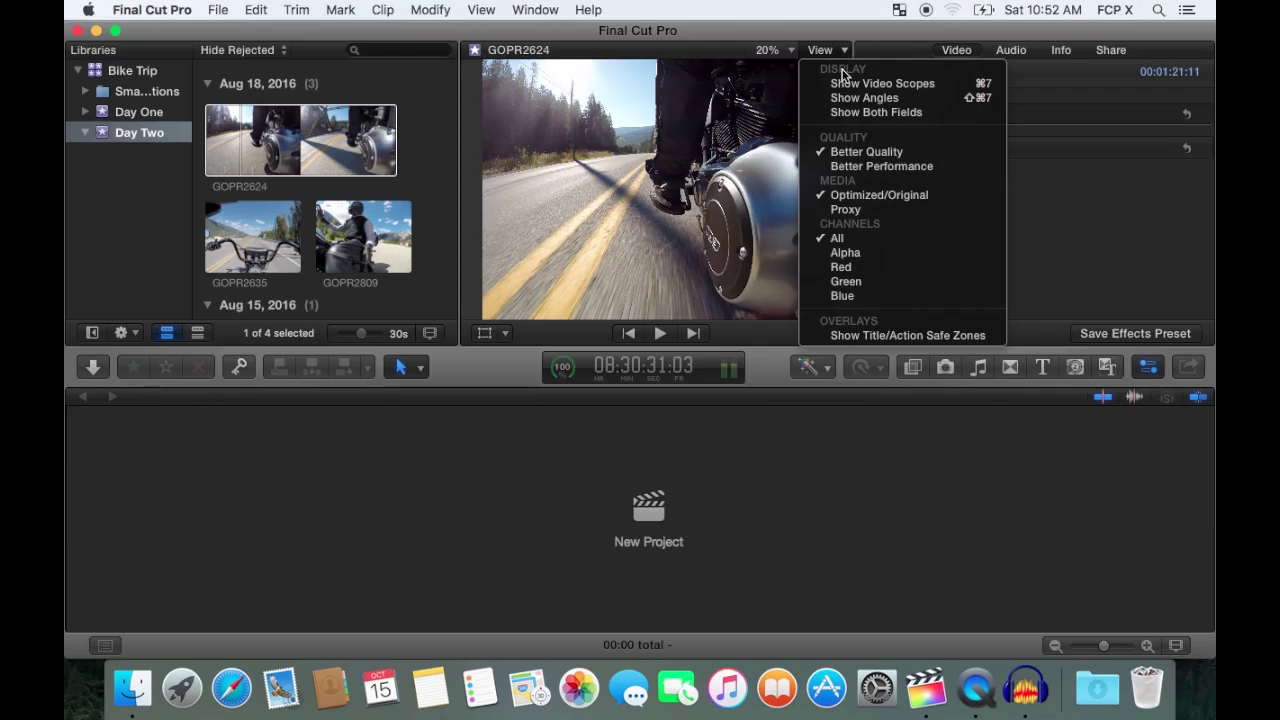
{"action": "left_click", "coordinate": [847, 210]}
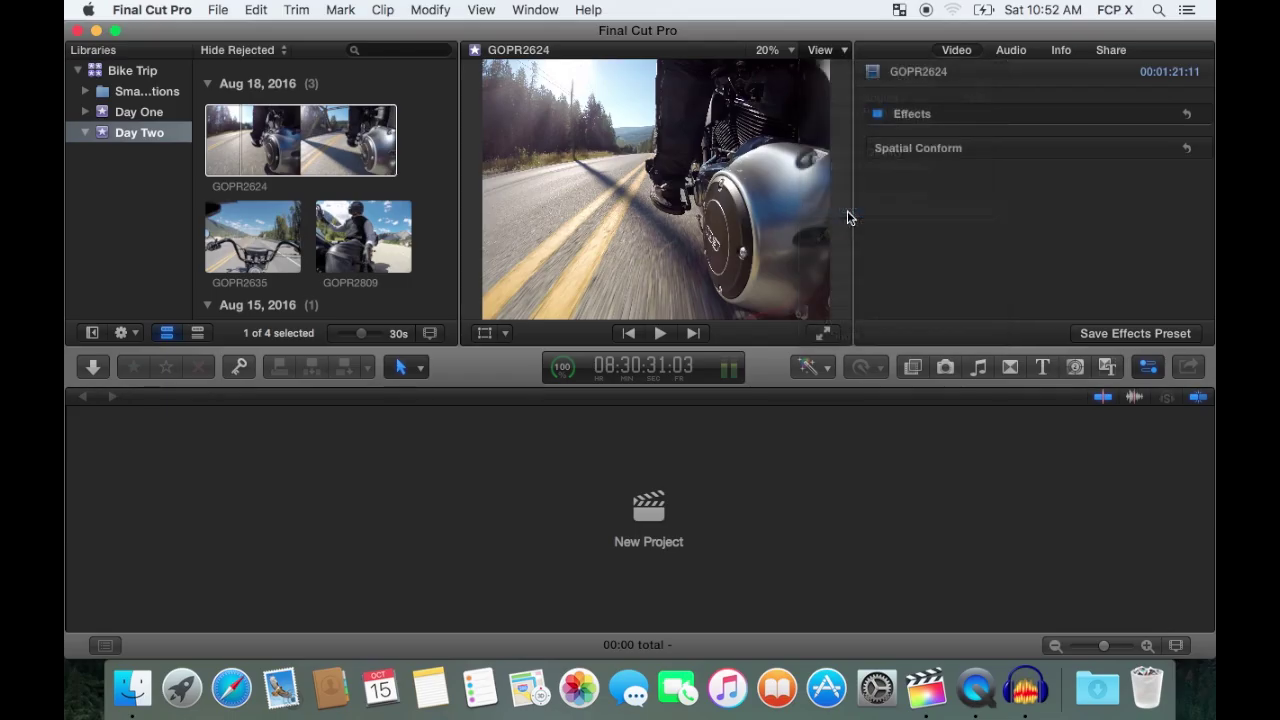
{"action": "left_click", "coordinate": [659, 334]}
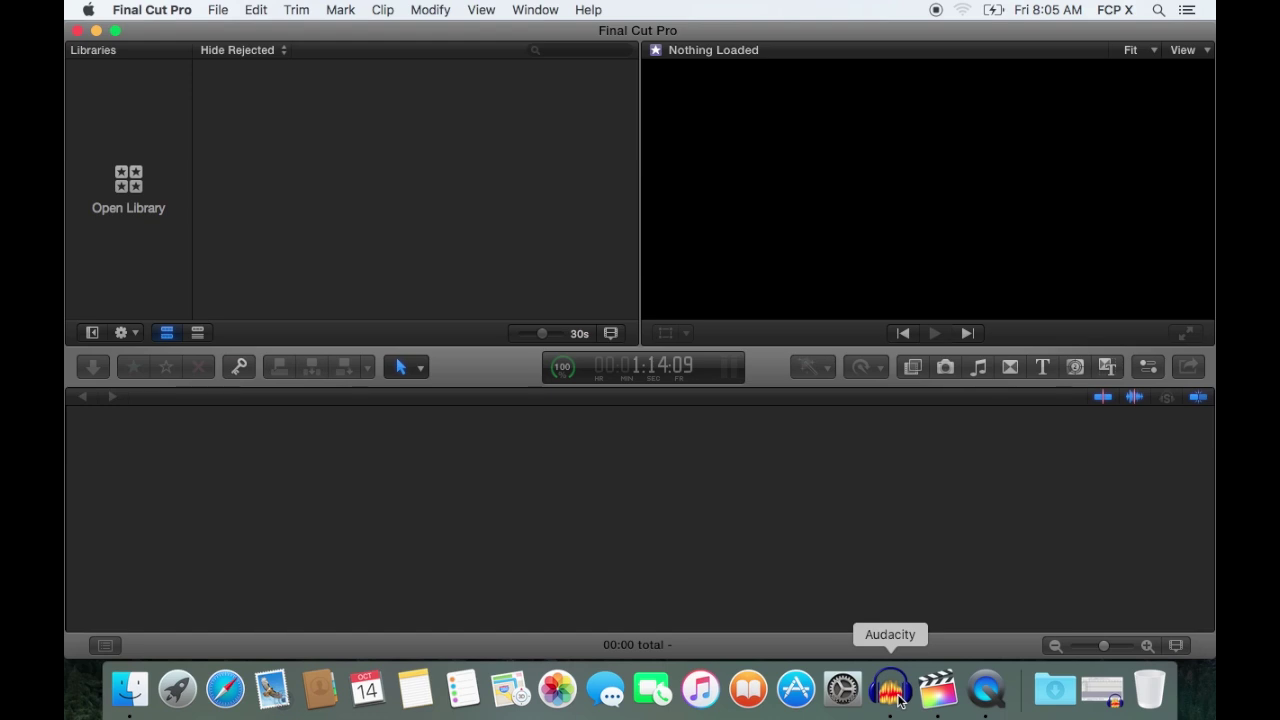
- Minimize the Final Cut Pro window to reveal the desktop
{"action": "left_click", "coordinate": [890, 688], "text": "alt"}
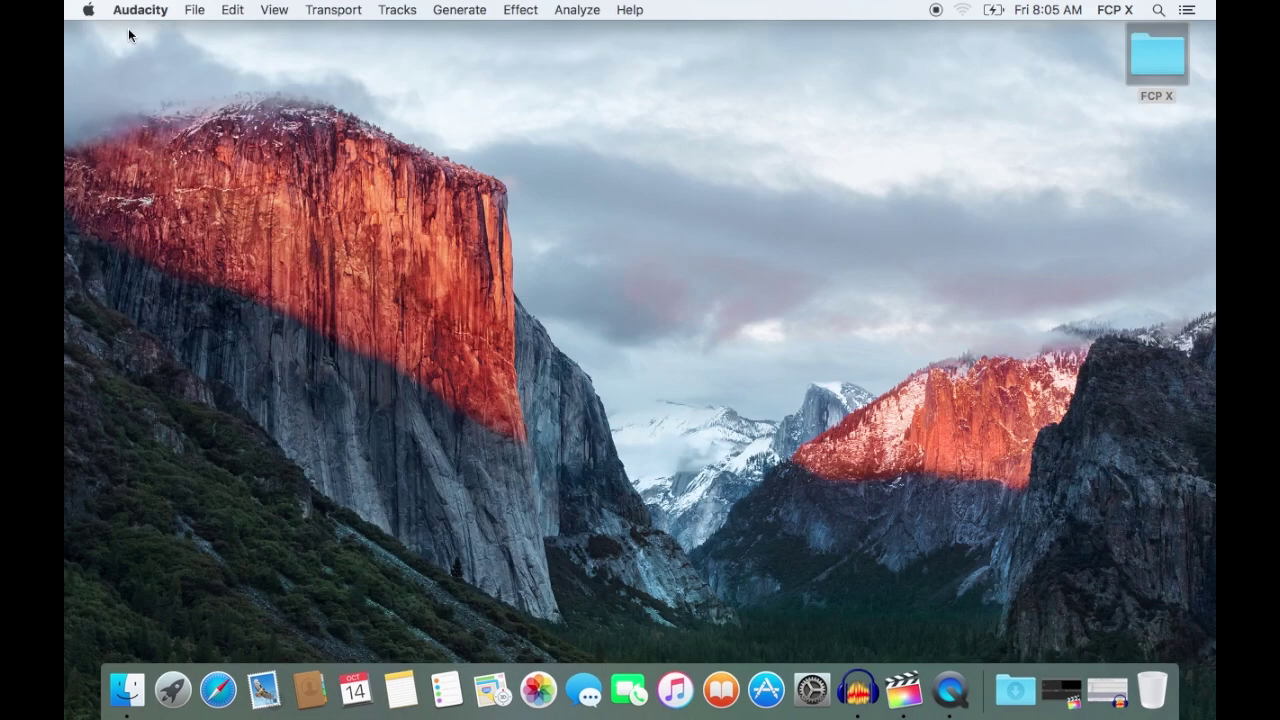